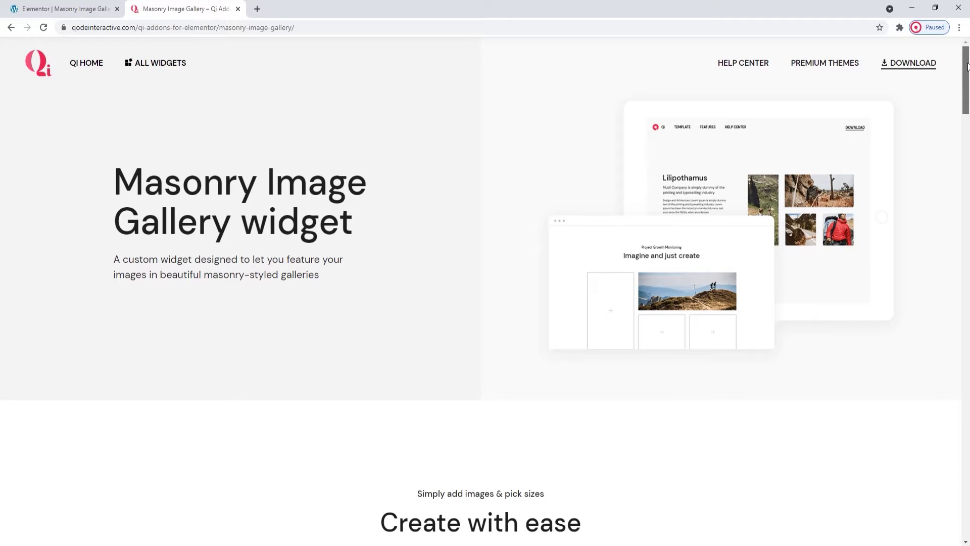
Step: Search the widget panel for 'masonry' and drop the Masonry Image Gallery widget onto the page
{"action": "left_click_drag", "start_coordinate": [967, 68], "coordinate": [967, 207]}
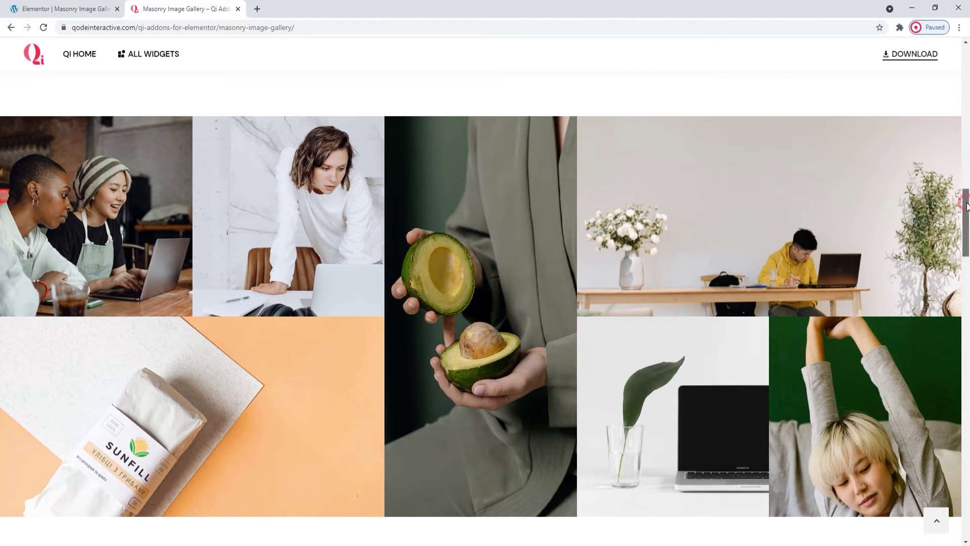
{"action": "left_click_drag", "start_coordinate": [968, 206], "coordinate": [968, 445]}
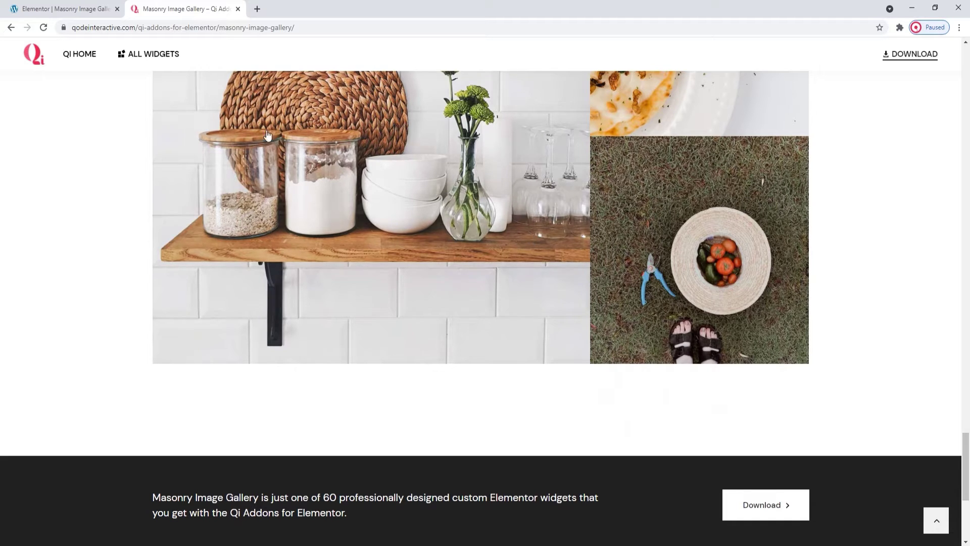
{"action": "left_click", "coordinate": [90, 15]}
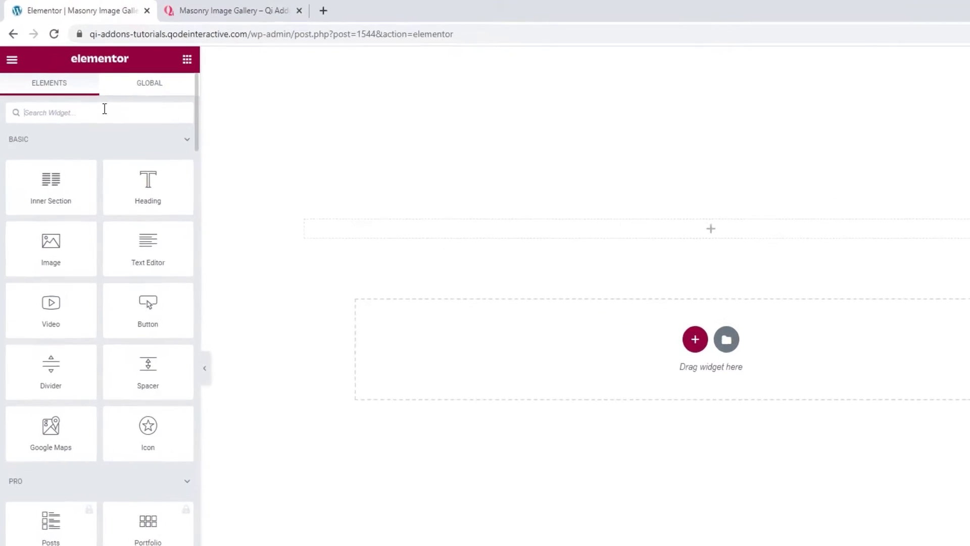
{"action": "left_click", "coordinate": [85, 92]}
{"action": "type", "text": "masonry"}
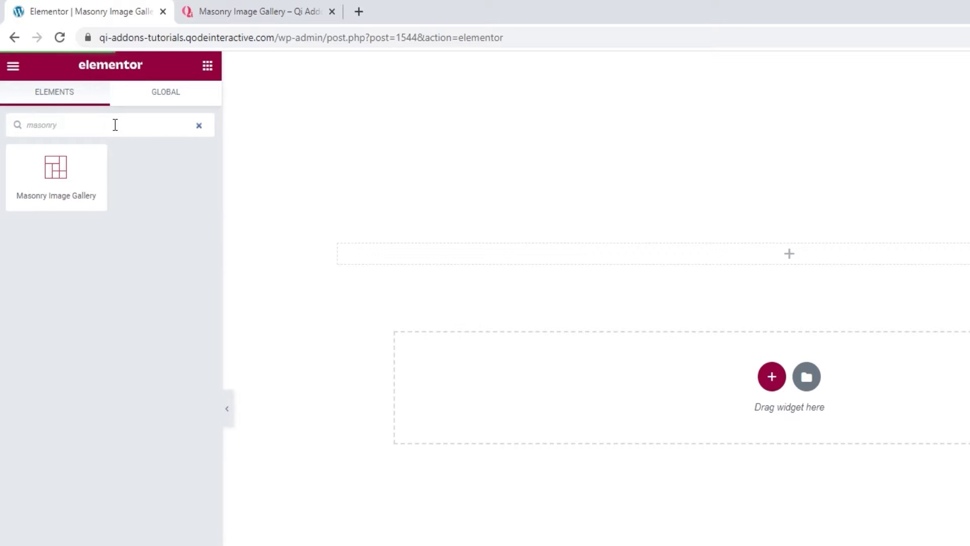
{"action": "left_click_drag", "start_coordinate": [91, 169], "coordinate": [479, 263]}
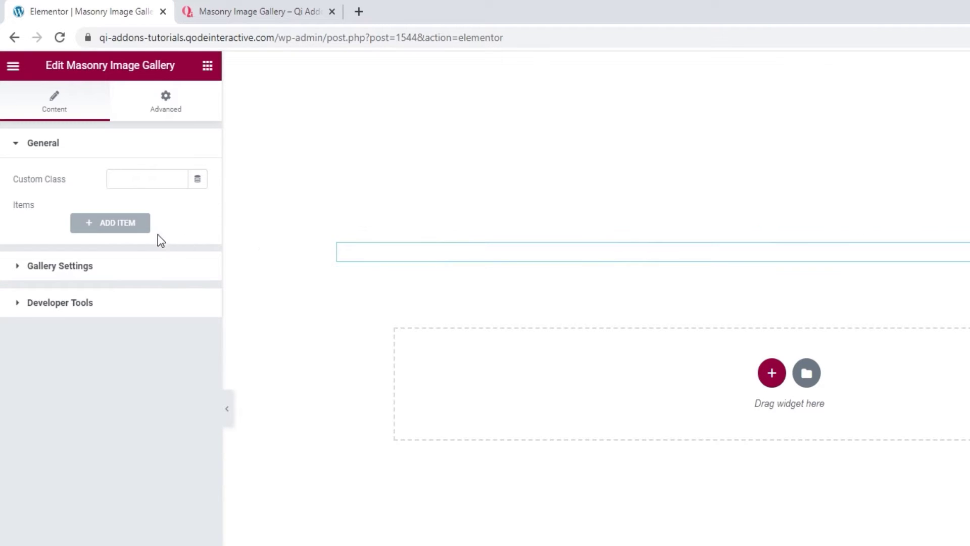
Step: Add a first gallery item with the team-at-a-laptop photo at Square image size
{"action": "left_click", "coordinate": [116, 232]}
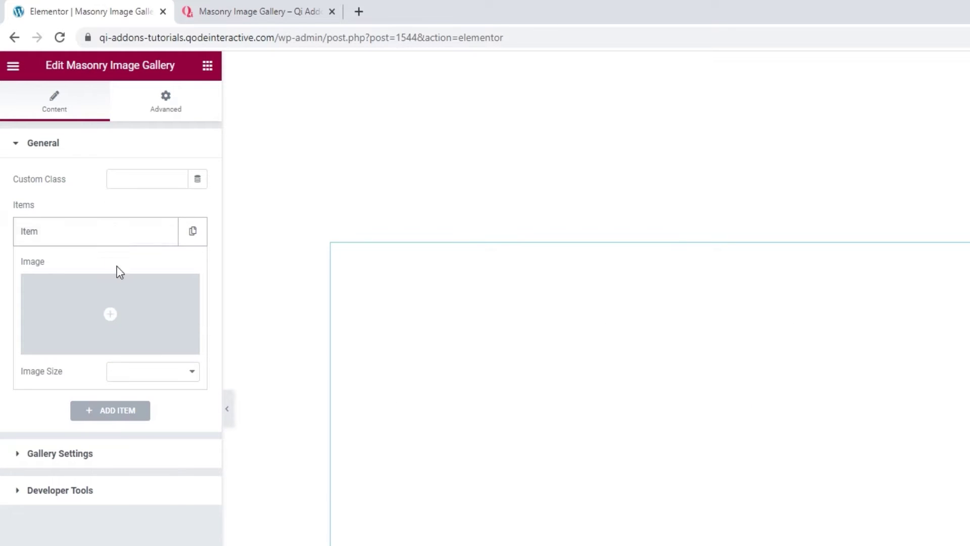
{"action": "left_click", "coordinate": [124, 299]}
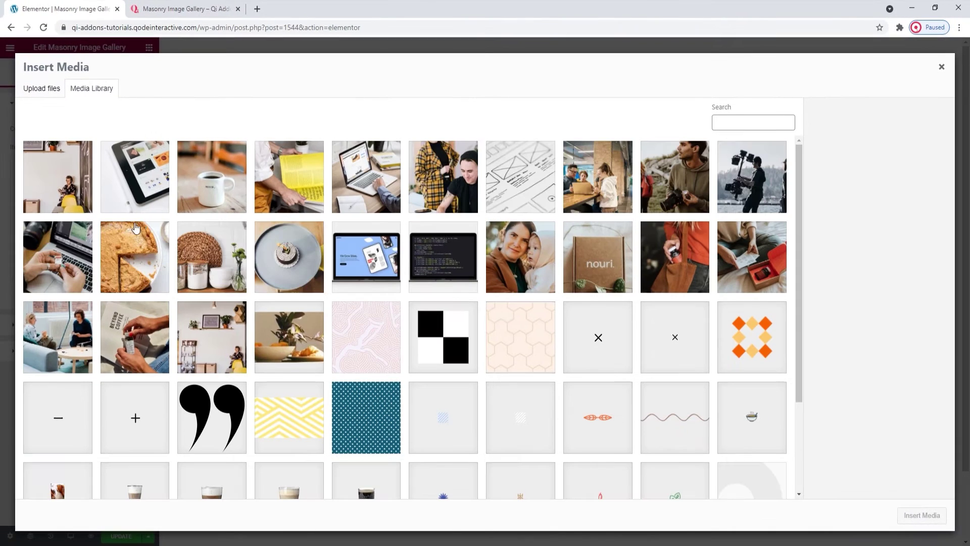
{"action": "left_click", "coordinate": [660, 210]}
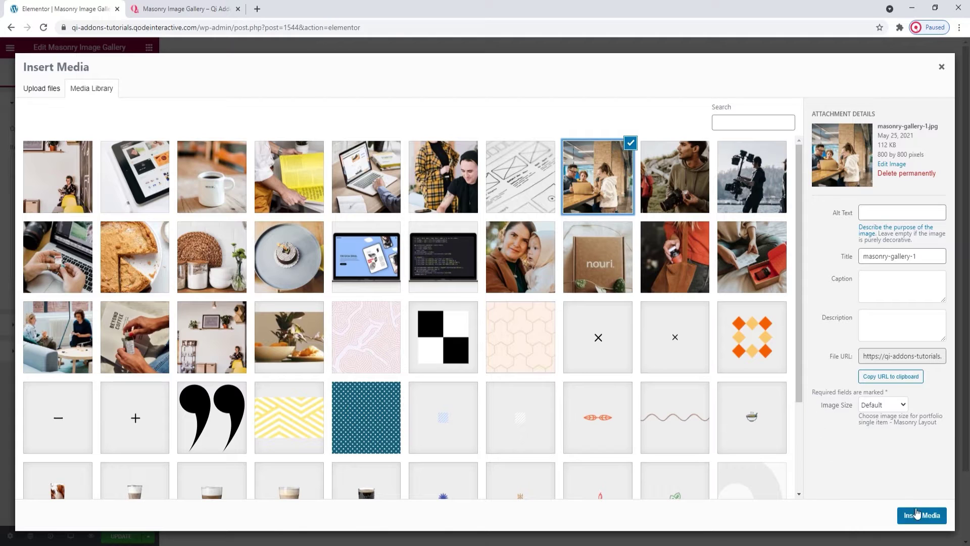
{"action": "left_click", "coordinate": [921, 516]}
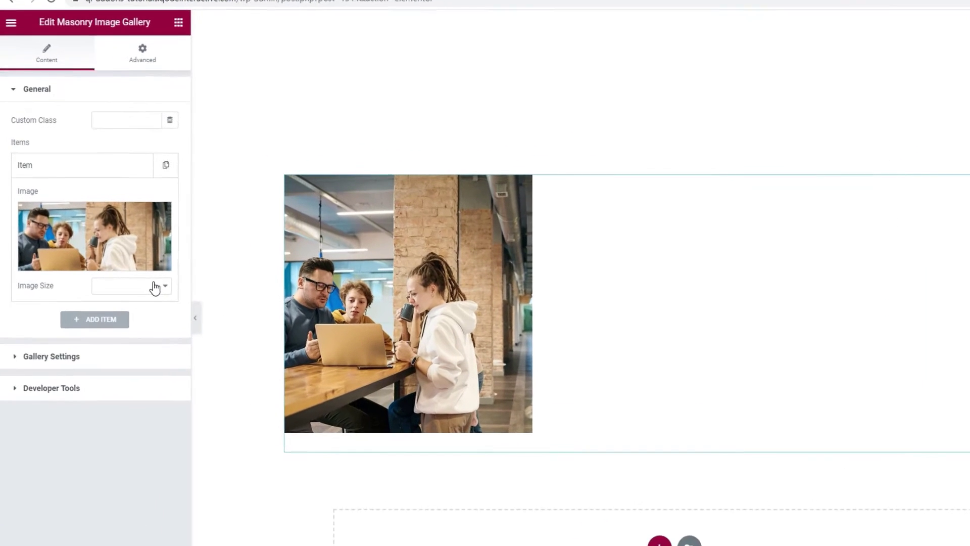
{"action": "left_click", "coordinate": [125, 268]}
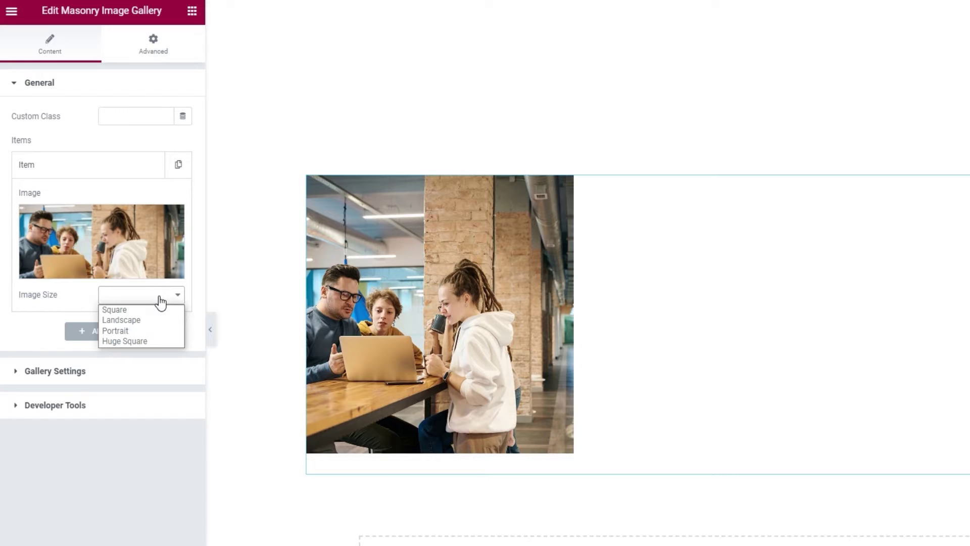
{"action": "left_click", "coordinate": [157, 308]}
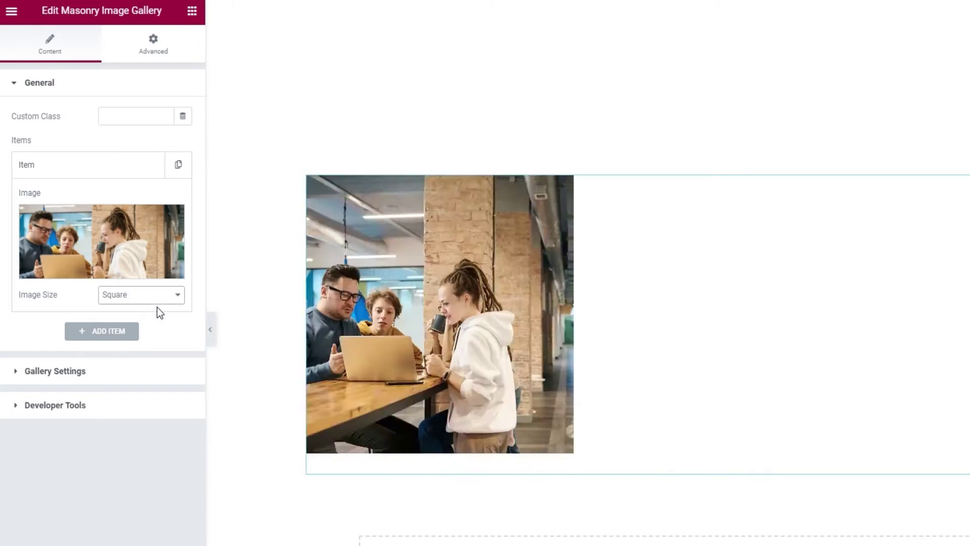
Step: Add a second gallery item with the wireframe sketch image at Square size
{"action": "left_click", "coordinate": [126, 335]}
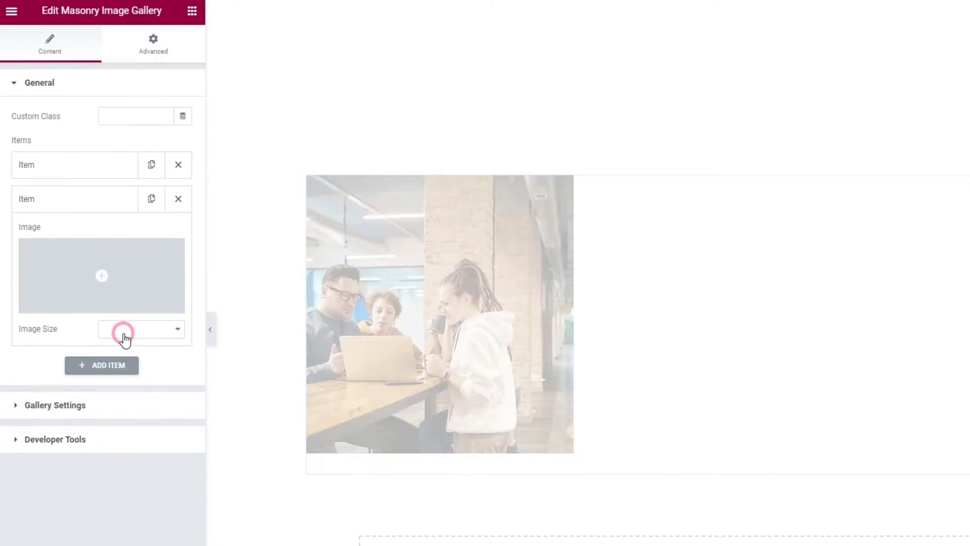
{"action": "left_click", "coordinate": [102, 275]}
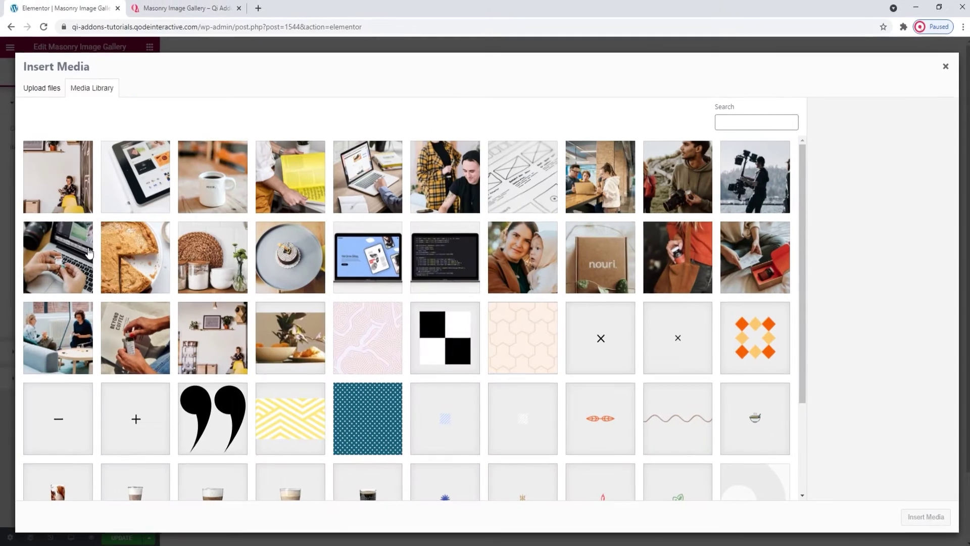
{"action": "left_click", "coordinate": [499, 196]}
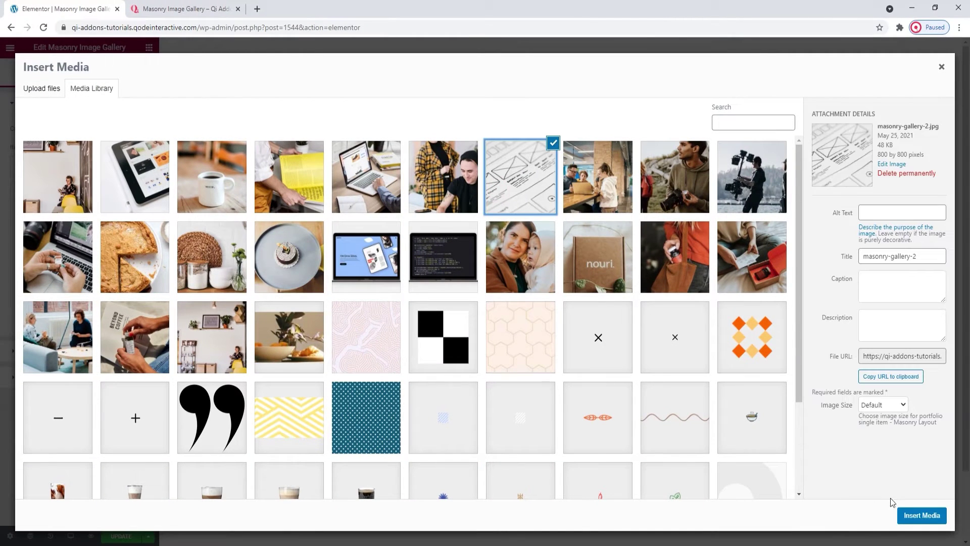
{"action": "left_click", "coordinate": [912, 512]}
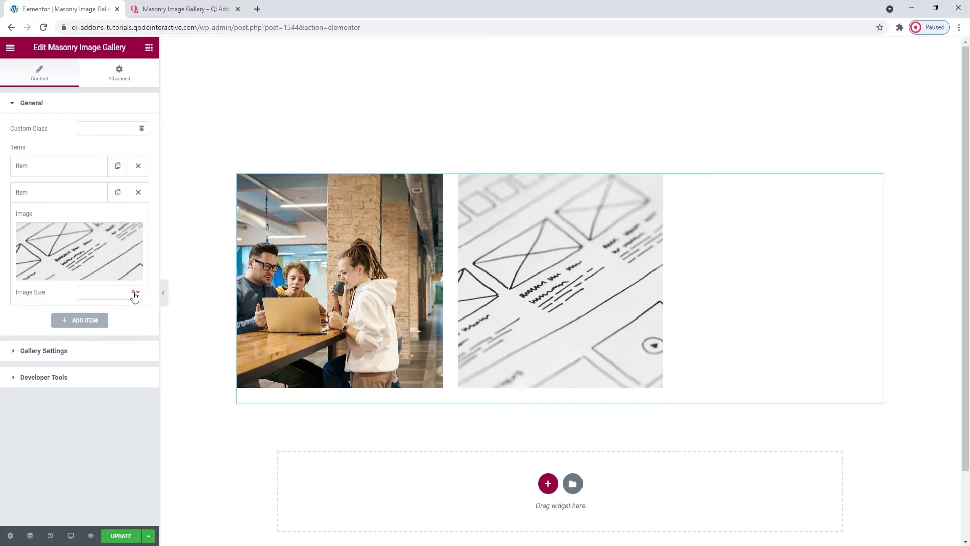
{"action": "left_click", "coordinate": [133, 294]}
{"action": "left_click", "coordinate": [129, 304]}
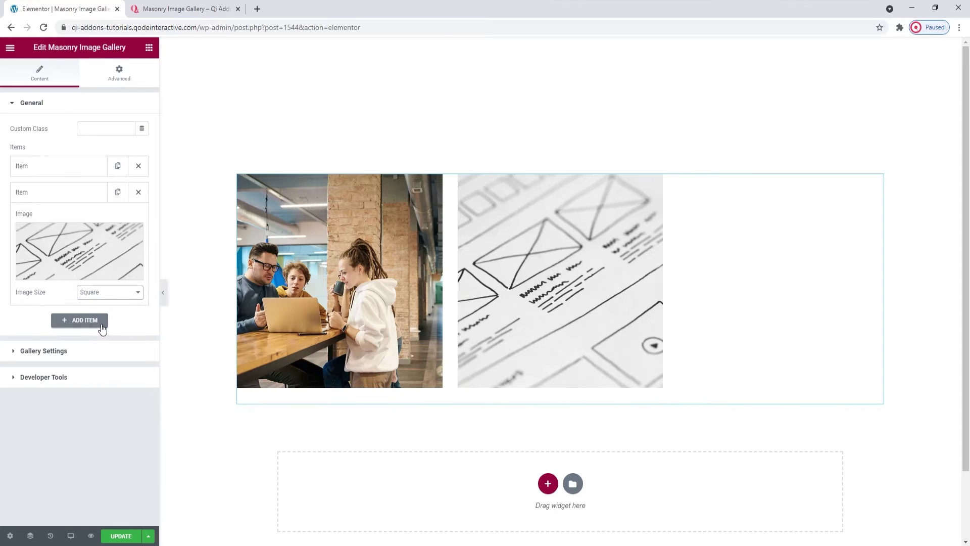
Step: Add a third gallery item and browse the Media Library for its image
{"action": "left_click", "coordinate": [102, 324]}
{"action": "left_click", "coordinate": [87, 278]}
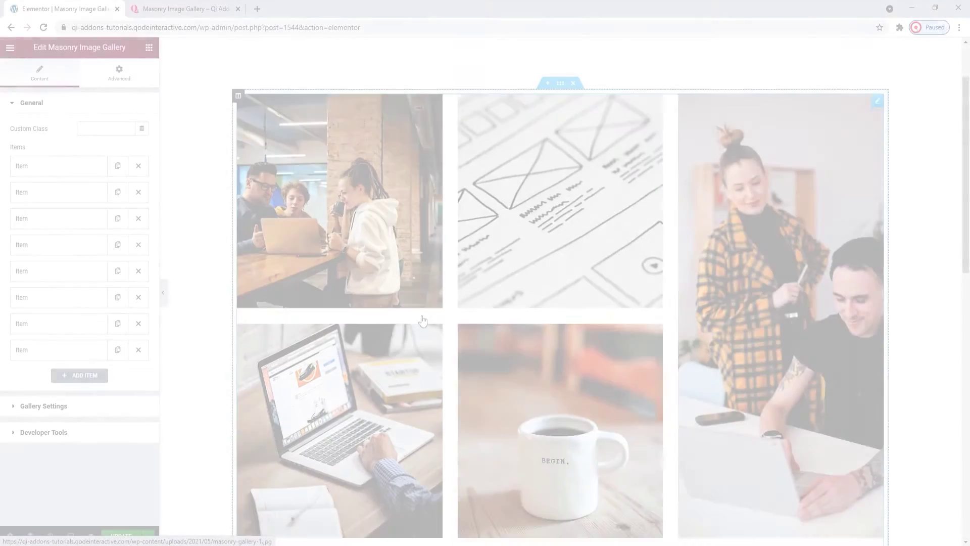
{"action": "scroll", "coordinate": [423, 321], "scroll_direction": "down", "scroll_amount": 10}
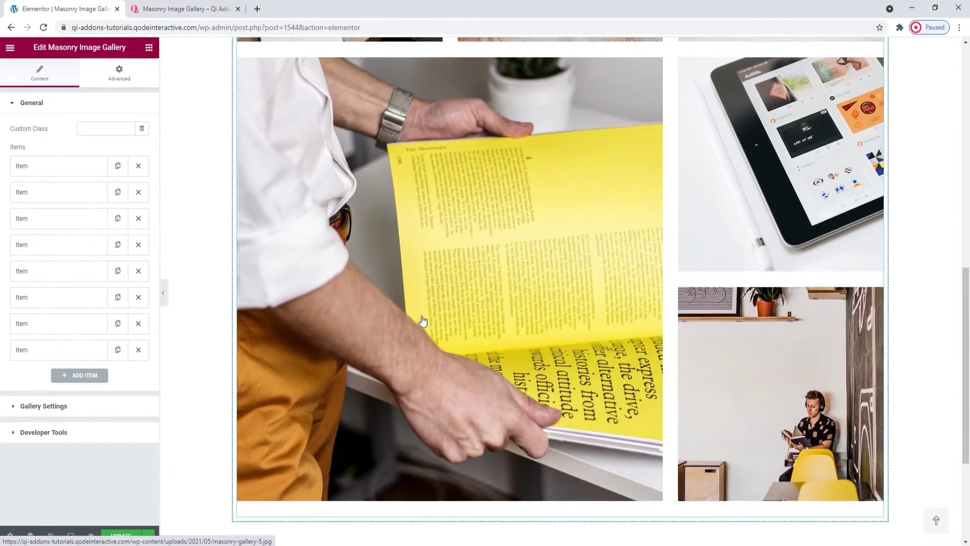
{"action": "scroll", "coordinate": [423, 320], "scroll_direction": "down", "scroll_amount": 2}
{"action": "scroll", "coordinate": [423, 320], "scroll_direction": "up", "scroll_amount": 5}
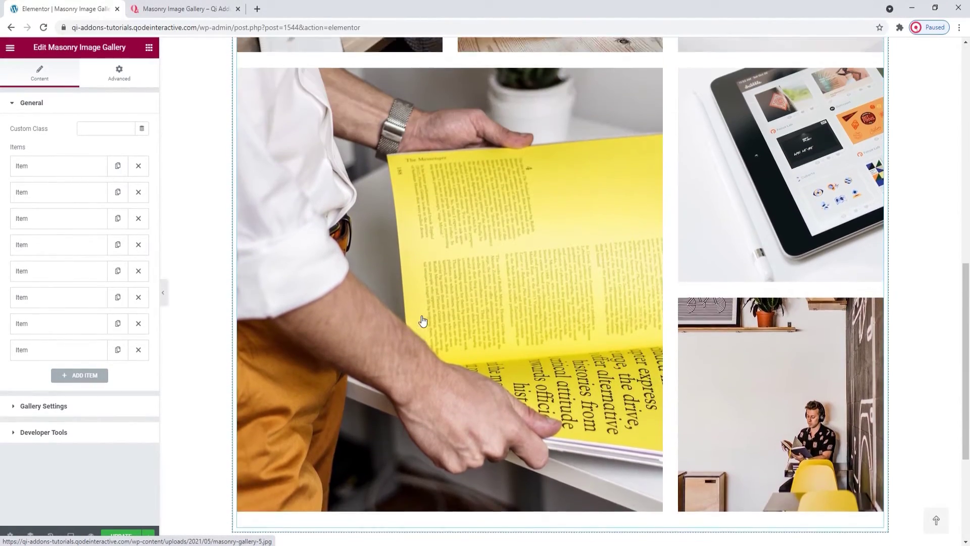
{"action": "scroll", "coordinate": [423, 321], "scroll_direction": "up", "scroll_amount": 7}
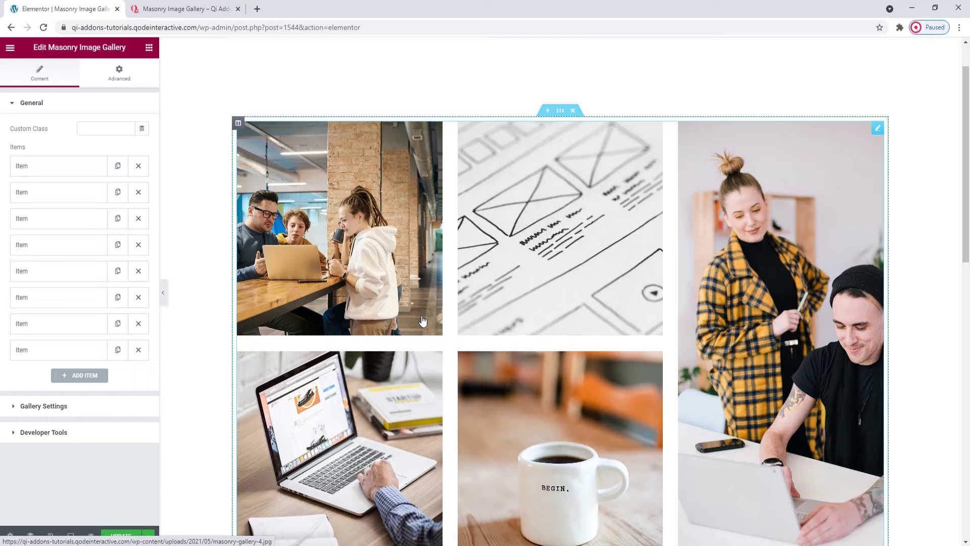
{"action": "left_click", "coordinate": [120, 408]}
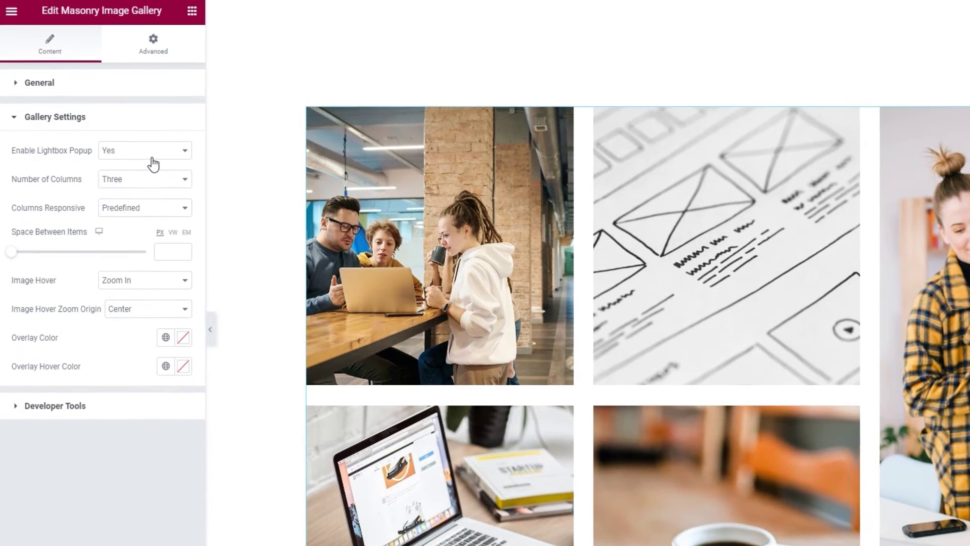
Step: Keep Enable Lightbox Popup at Yes and preview the lightbox on the first image
{"action": "left_click", "coordinate": [118, 156]}
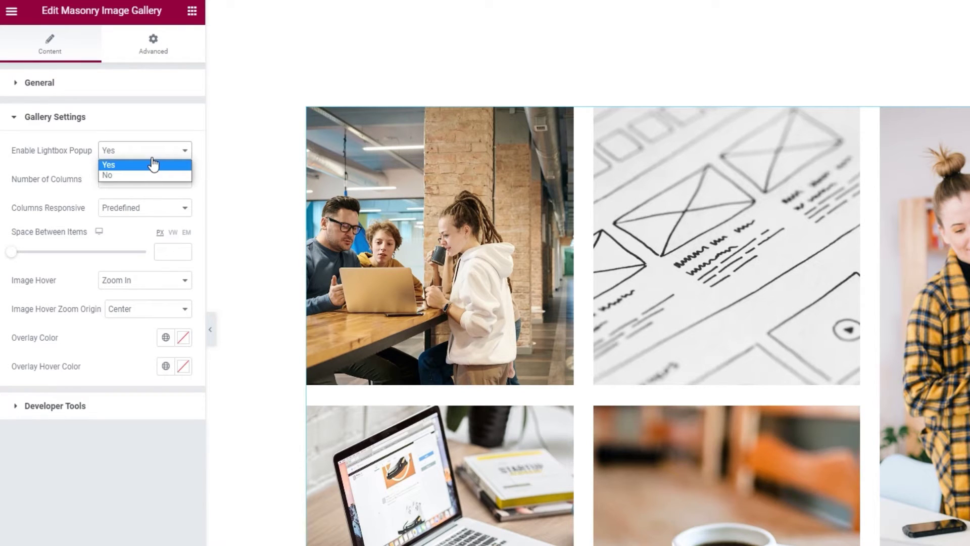
{"action": "left_click", "coordinate": [153, 164]}
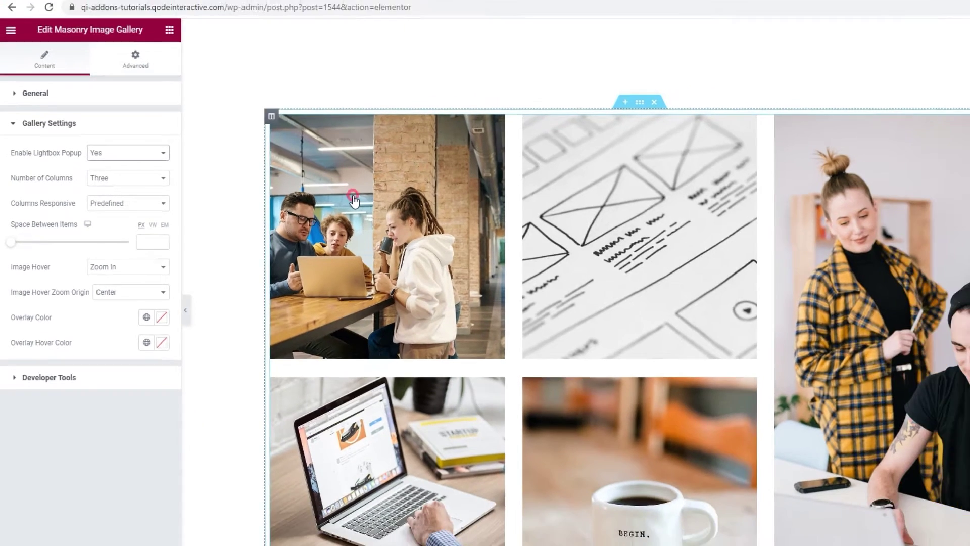
{"action": "left_click", "coordinate": [402, 204]}
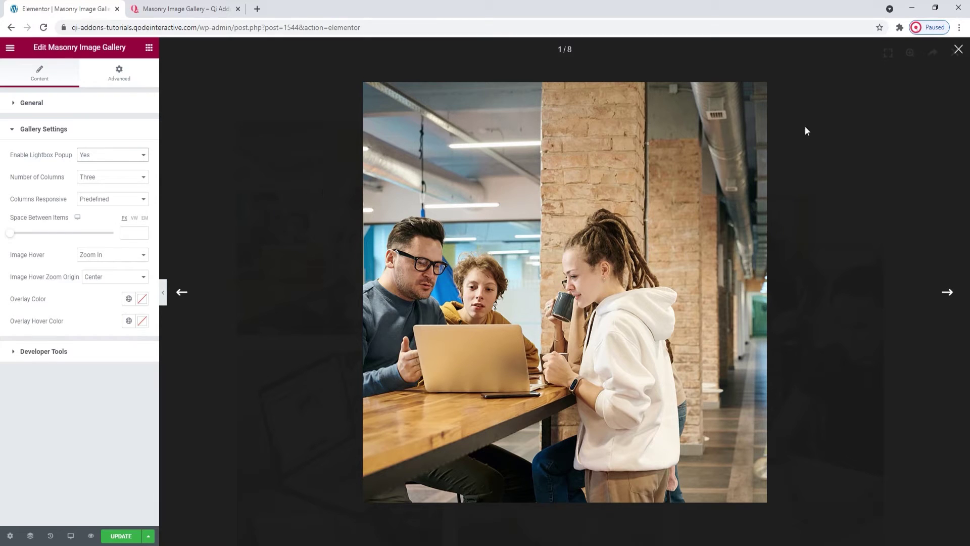
{"action": "left_click", "coordinate": [958, 49]}
{"action": "left_click", "coordinate": [665, 210]}
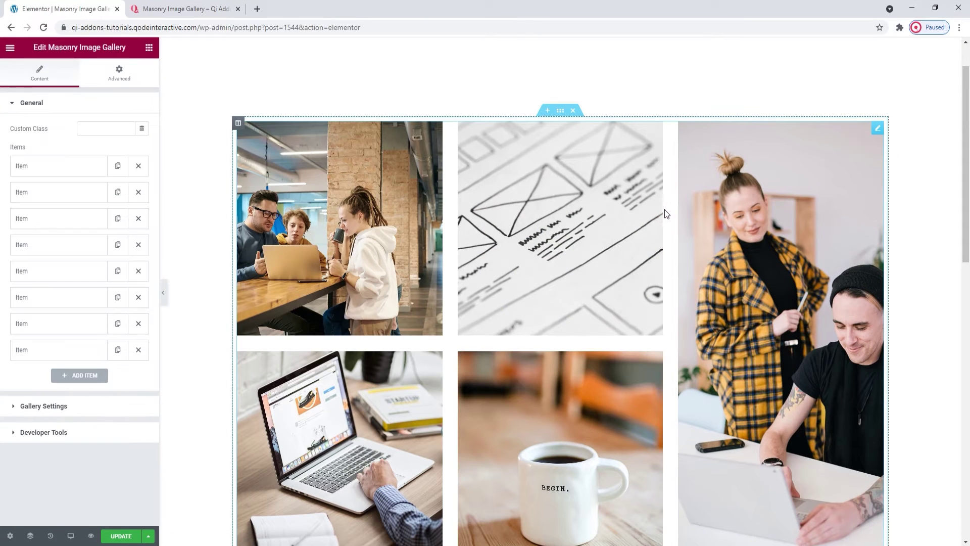
{"action": "left_click", "coordinate": [124, 405]}
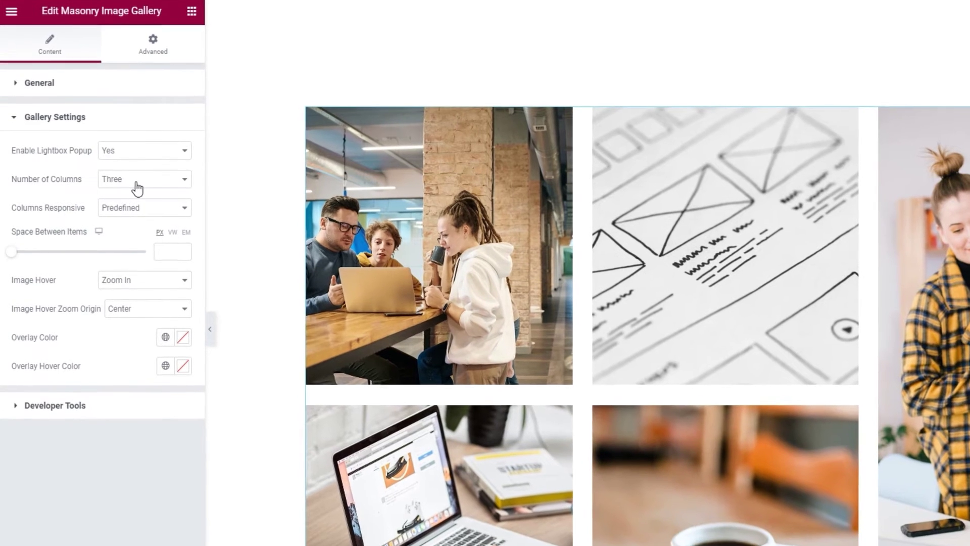
Step: Set the gallery's Number of Columns to Four
{"action": "left_click", "coordinate": [137, 180]}
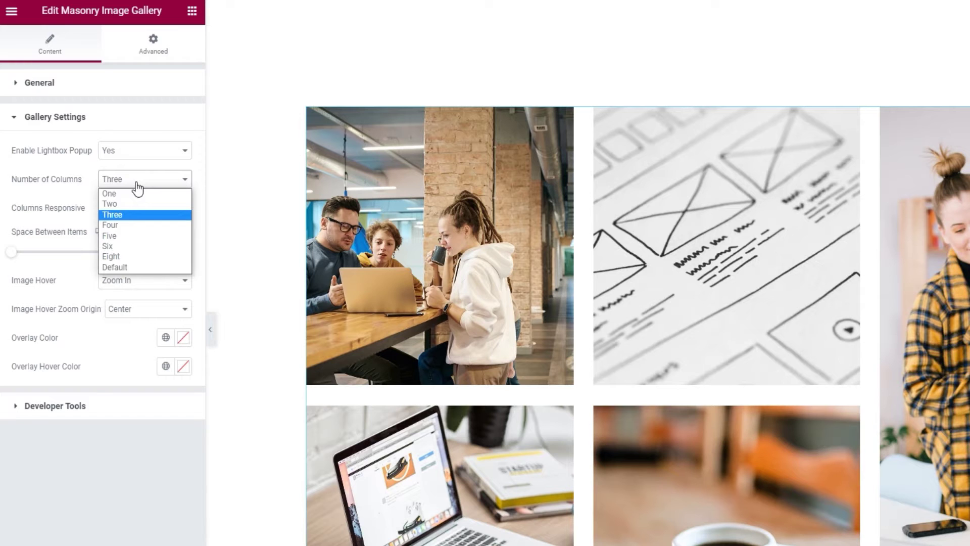
{"action": "left_click", "coordinate": [132, 224]}
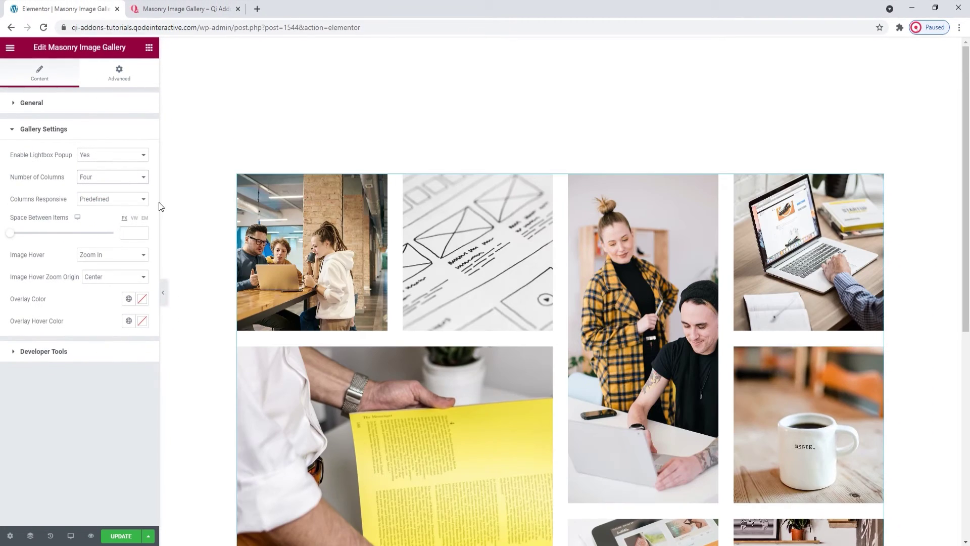
{"action": "scroll", "coordinate": [206, 208], "scroll_direction": "down", "scroll_amount": 3}
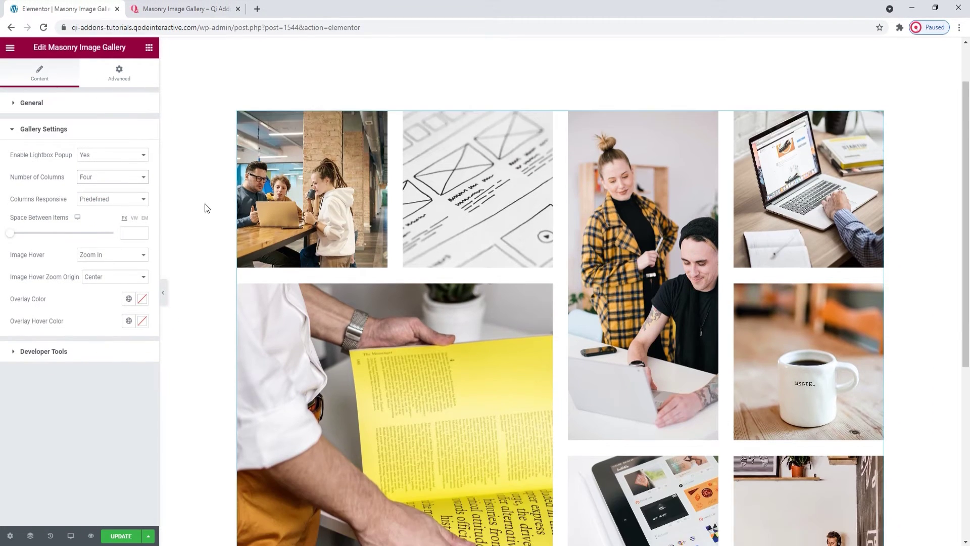
{"action": "scroll", "coordinate": [206, 208], "scroll_direction": "up", "scroll_amount": 2}
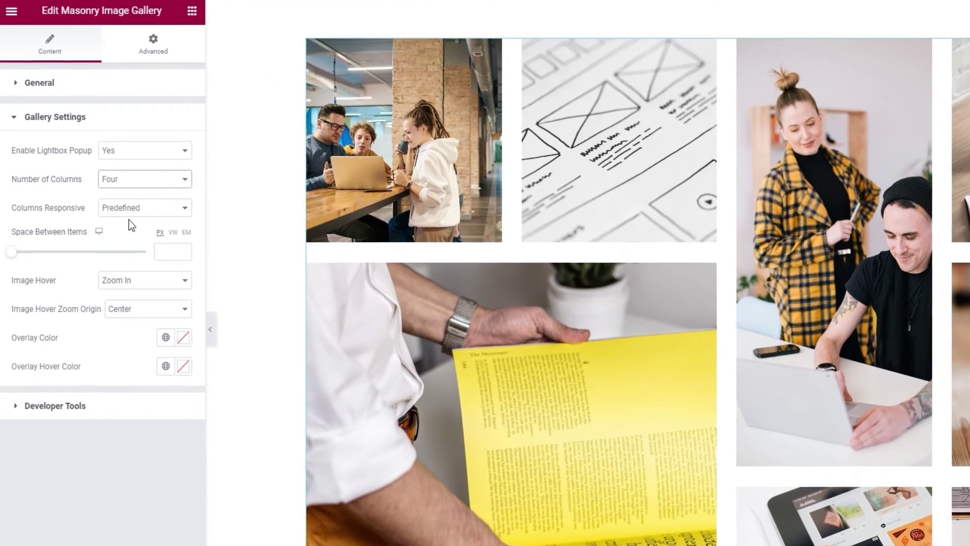
{"action": "left_click", "coordinate": [104, 199]}
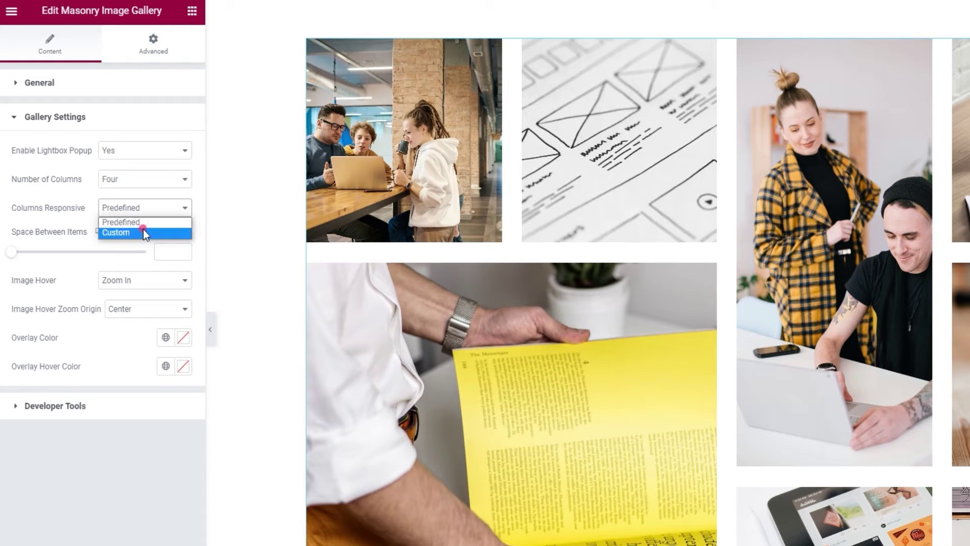
{"action": "left_click", "coordinate": [145, 232]}
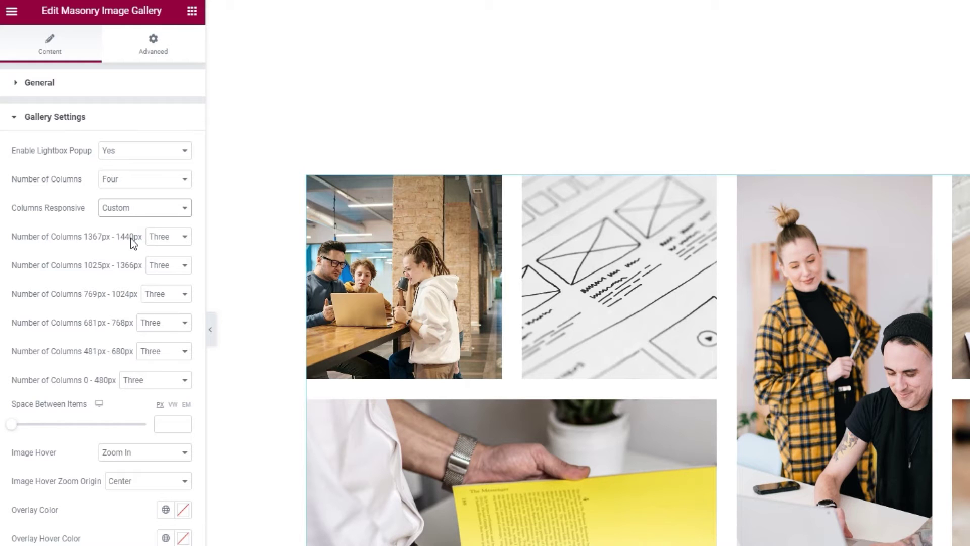
{"action": "left_click", "coordinate": [134, 211]}
{"action": "left_click", "coordinate": [134, 219]}
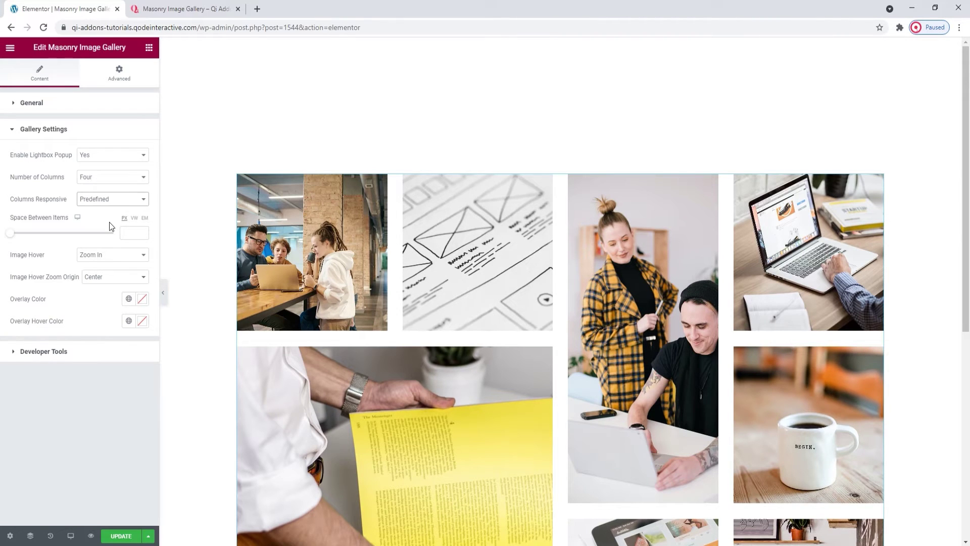
Step: Set Space Between Items to 26 px
{"action": "left_click_drag", "start_coordinate": [14, 238], "coordinate": [9, 238]}
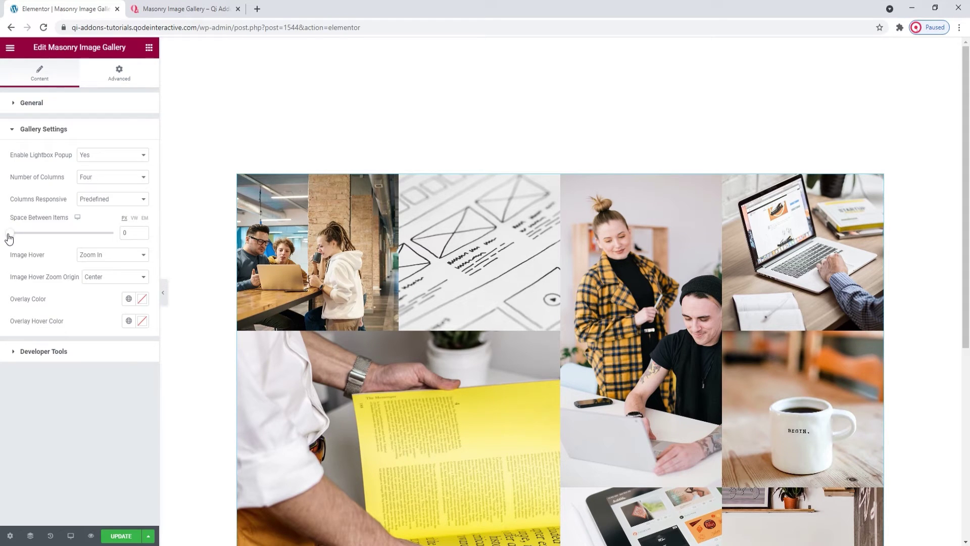
{"action": "double_click", "coordinate": [130, 233]}
{"action": "type", "text": "26"}
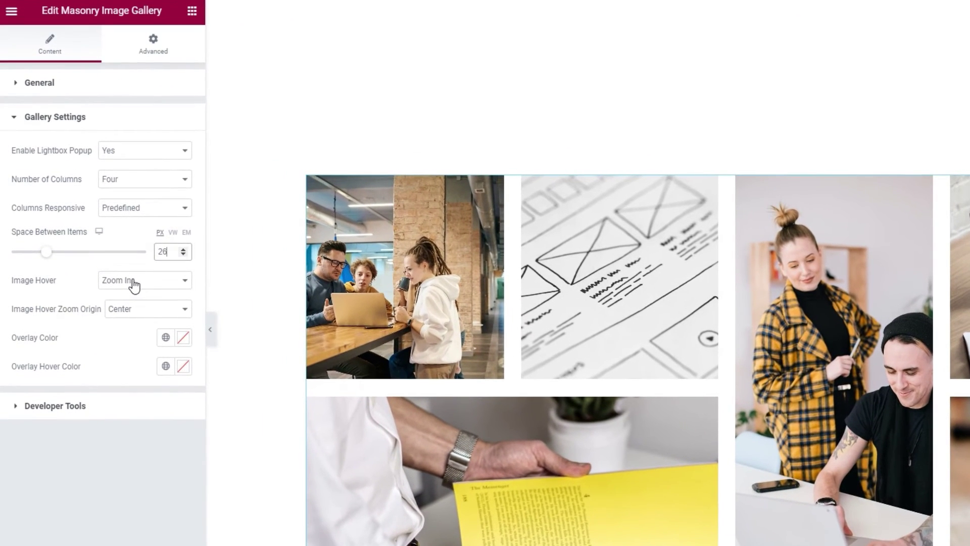
{"action": "left_click", "coordinate": [134, 286]}
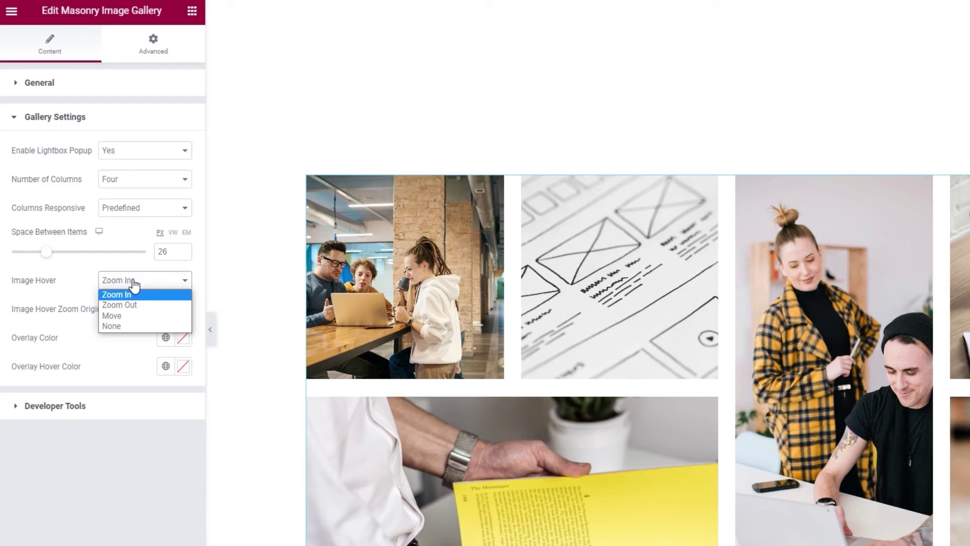
{"action": "left_click", "coordinate": [137, 291]}
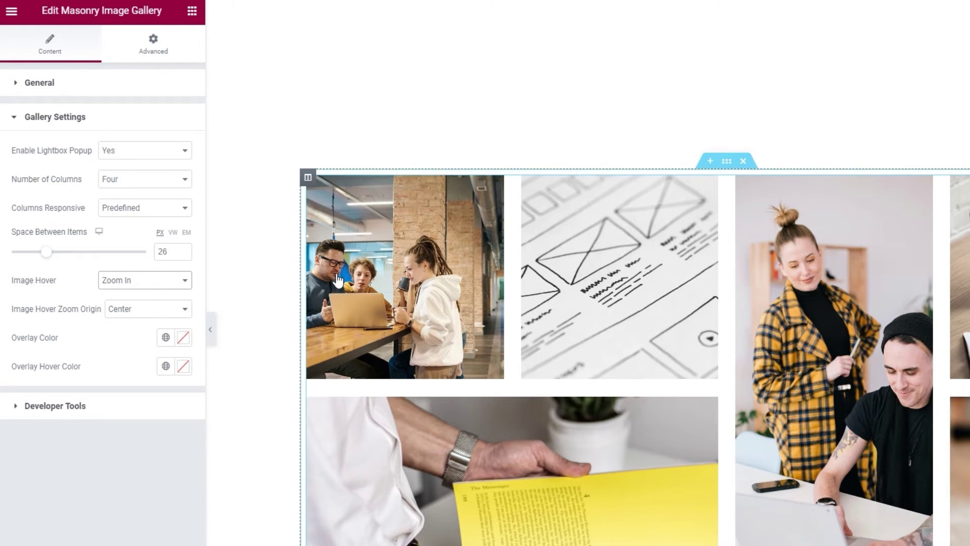
{"action": "left_click", "coordinate": [173, 281]}
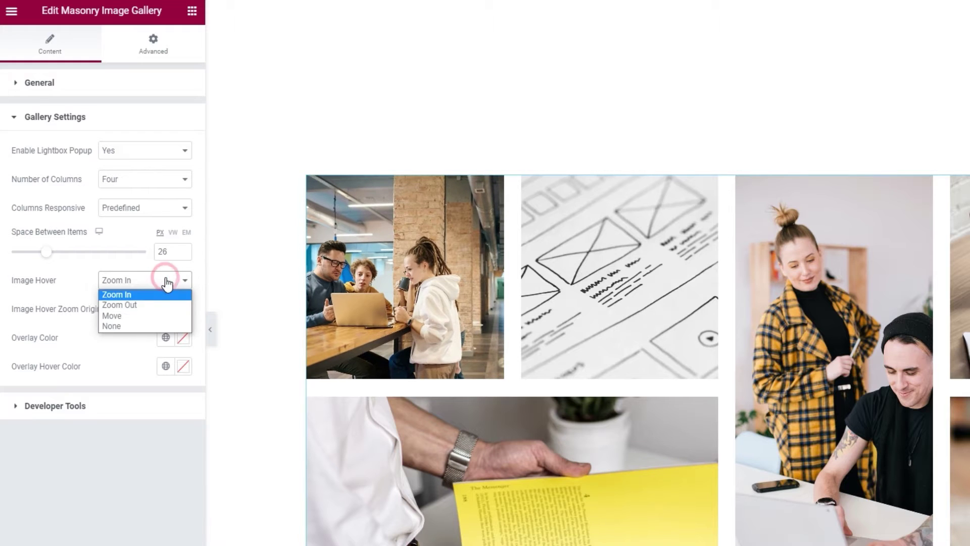
{"action": "left_click", "coordinate": [169, 305]}
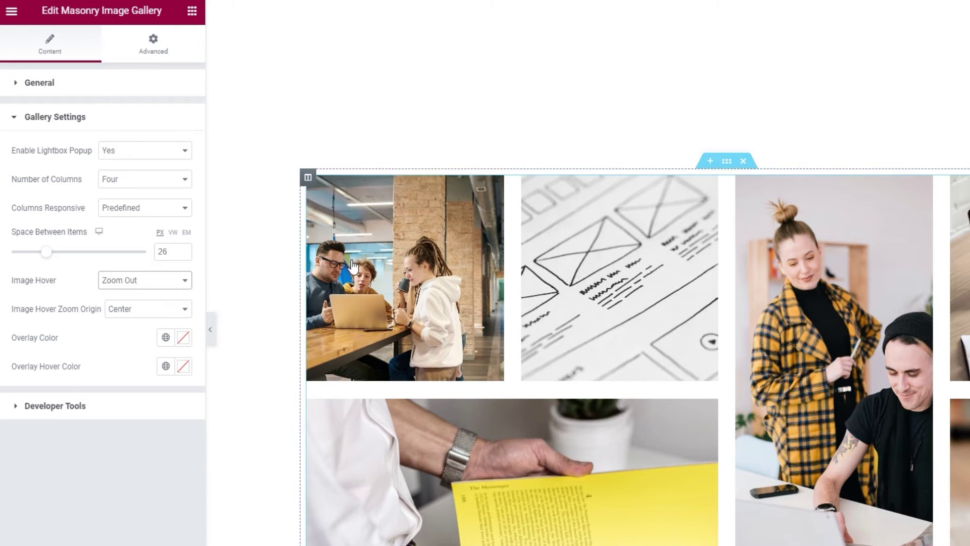
{"action": "left_click", "coordinate": [170, 285]}
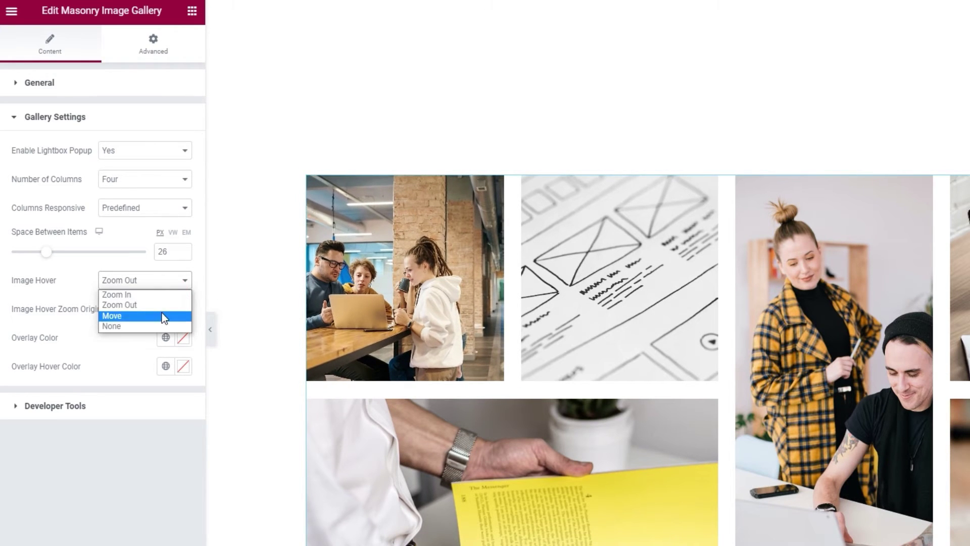
{"action": "left_click", "coordinate": [161, 316]}
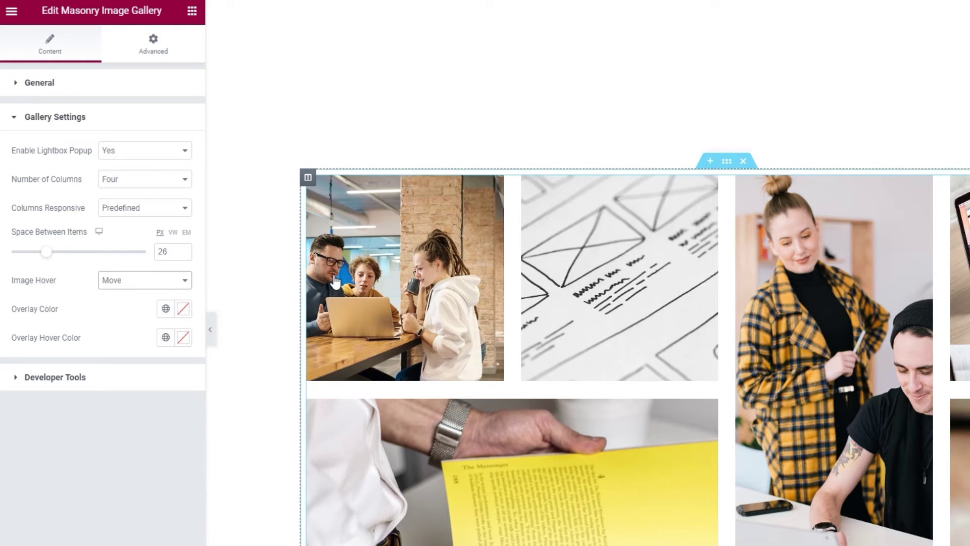
{"action": "left_click", "coordinate": [164, 287]}
{"action": "left_click", "coordinate": [141, 324]}
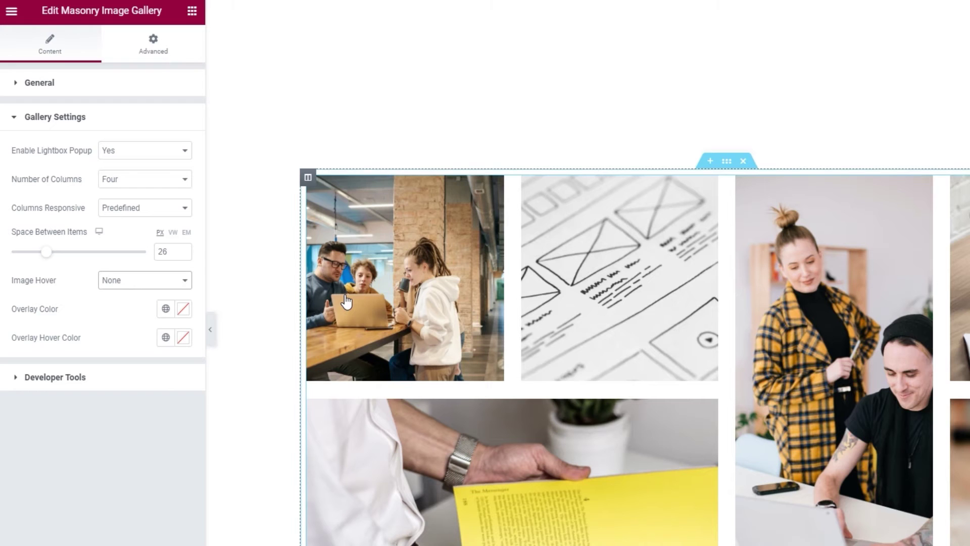
{"action": "left_click", "coordinate": [174, 283]}
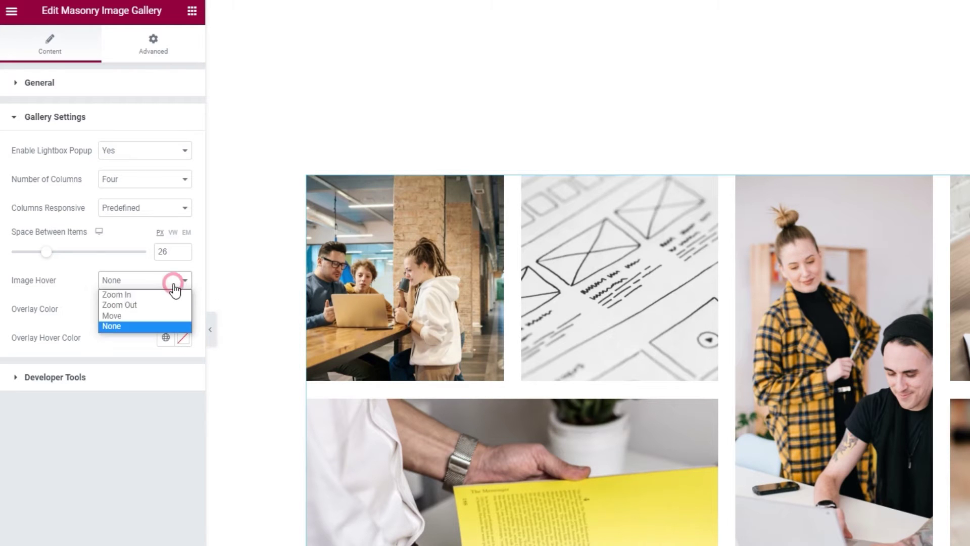
{"action": "left_click", "coordinate": [167, 293]}
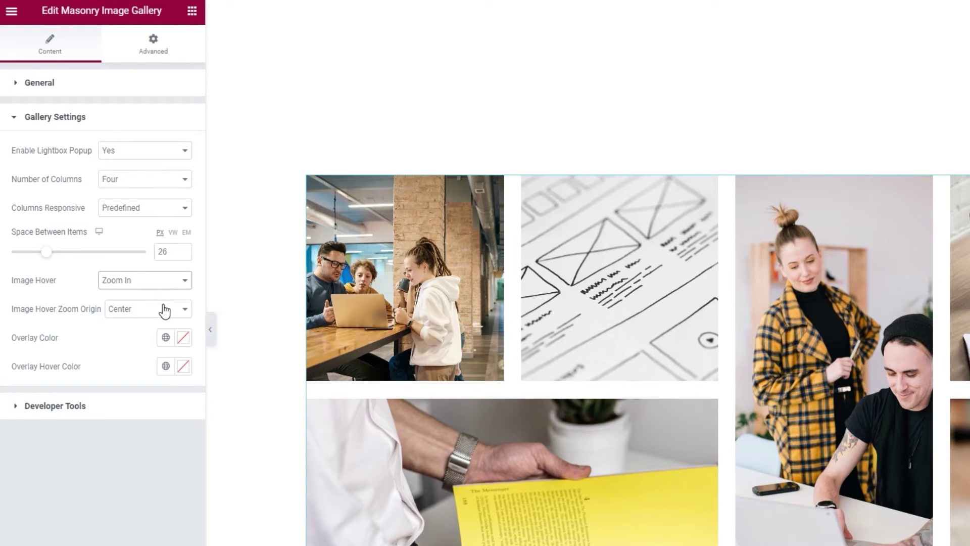
{"action": "left_click", "coordinate": [162, 311]}
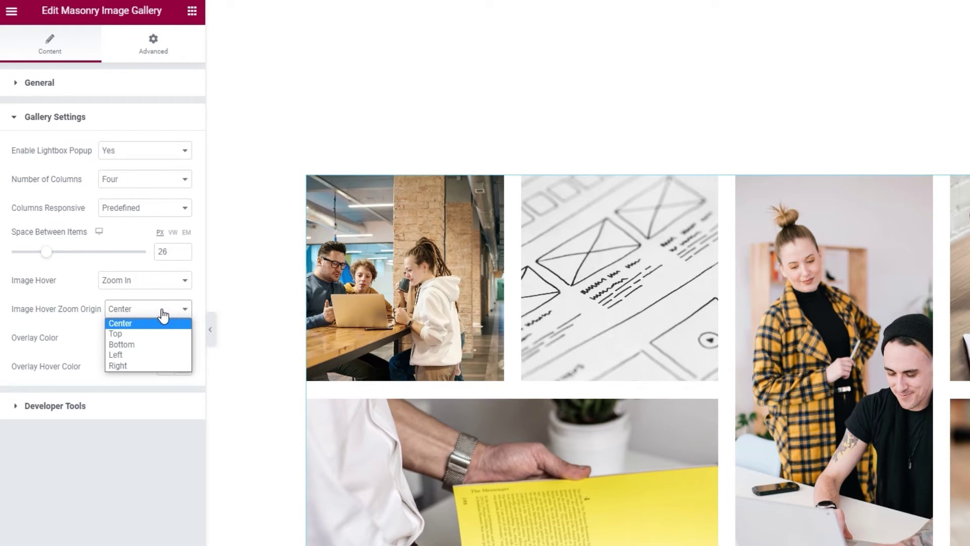
{"action": "left_click", "coordinate": [162, 315]}
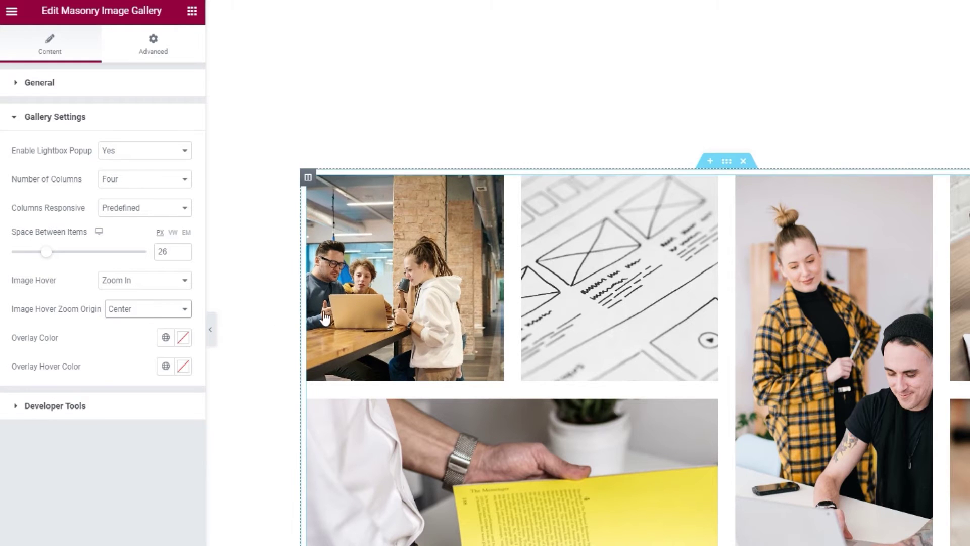
{"action": "left_click", "coordinate": [160, 306]}
{"action": "left_click", "coordinate": [155, 333]}
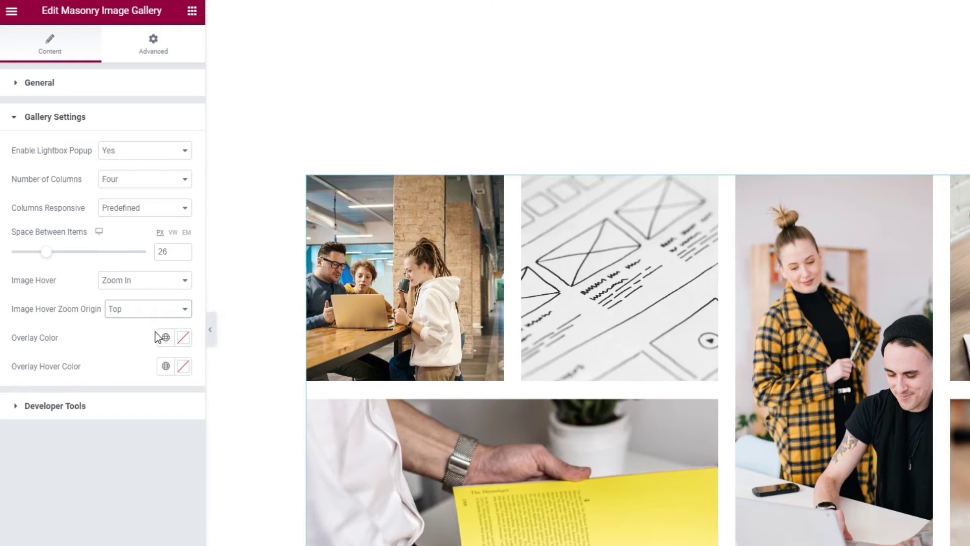
{"action": "left_click", "coordinate": [161, 309]}
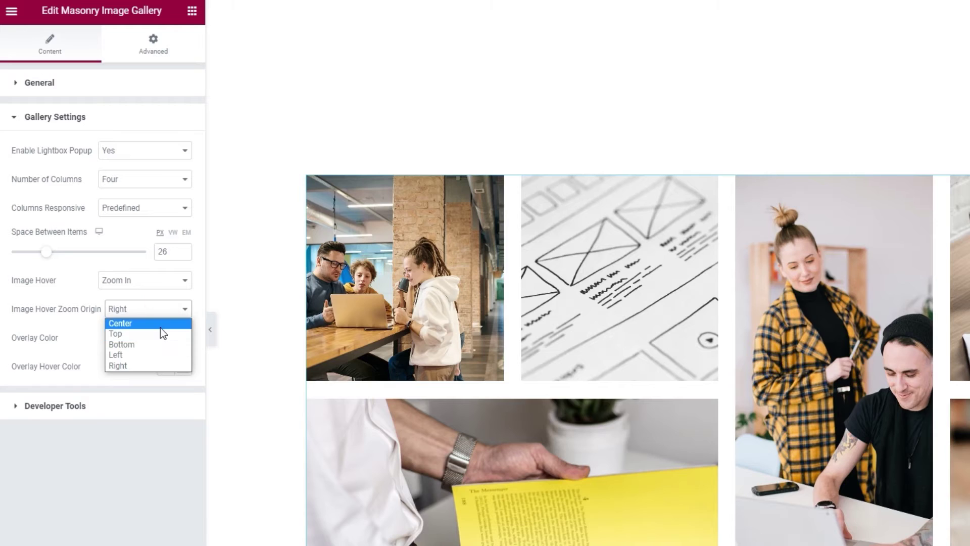
{"action": "left_click", "coordinate": [160, 324]}
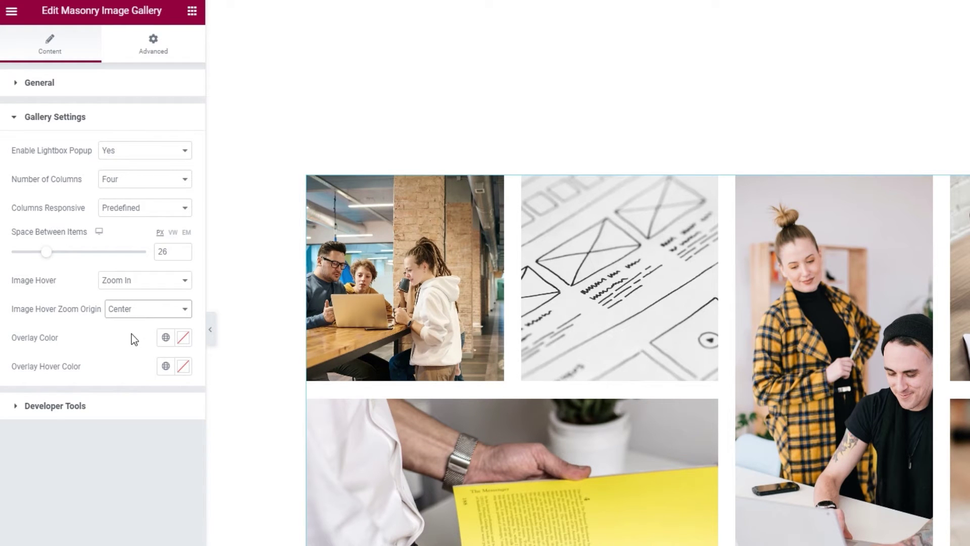
{"action": "left_click", "coordinate": [179, 341]}
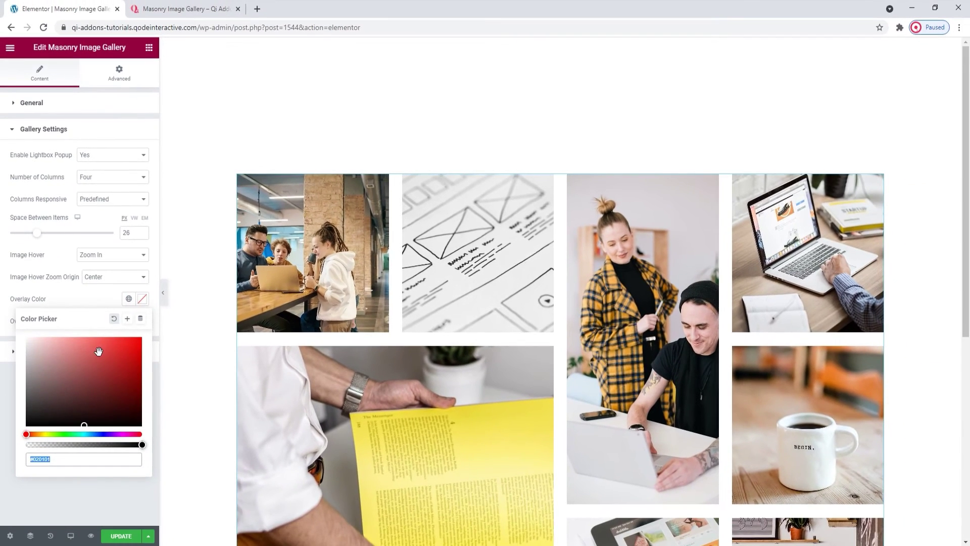
Step: Try a semi-transparent red overlay colour, then reset it to empty
{"action": "left_click", "coordinate": [96, 355]}
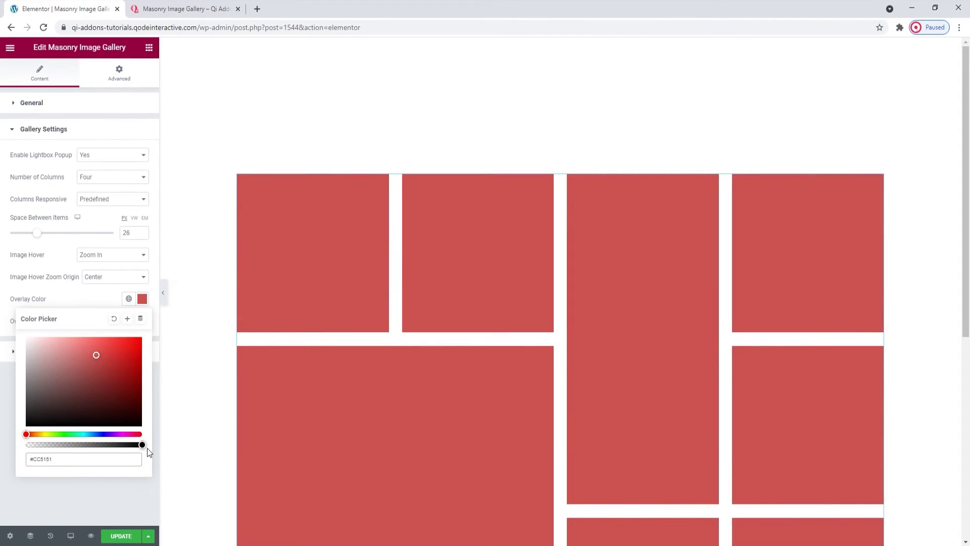
{"action": "left_click_drag", "start_coordinate": [142, 444], "coordinate": [83, 443]}
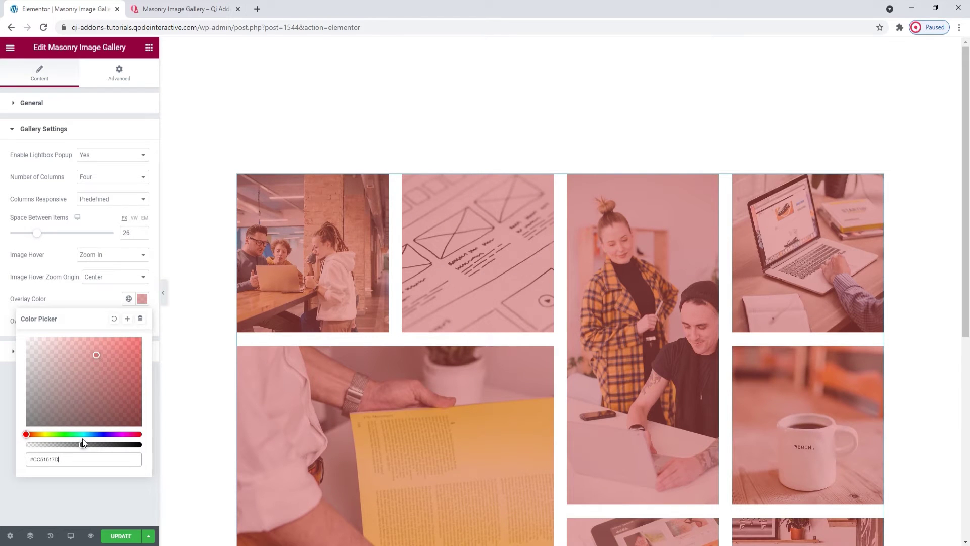
{"action": "left_click", "coordinate": [113, 321]}
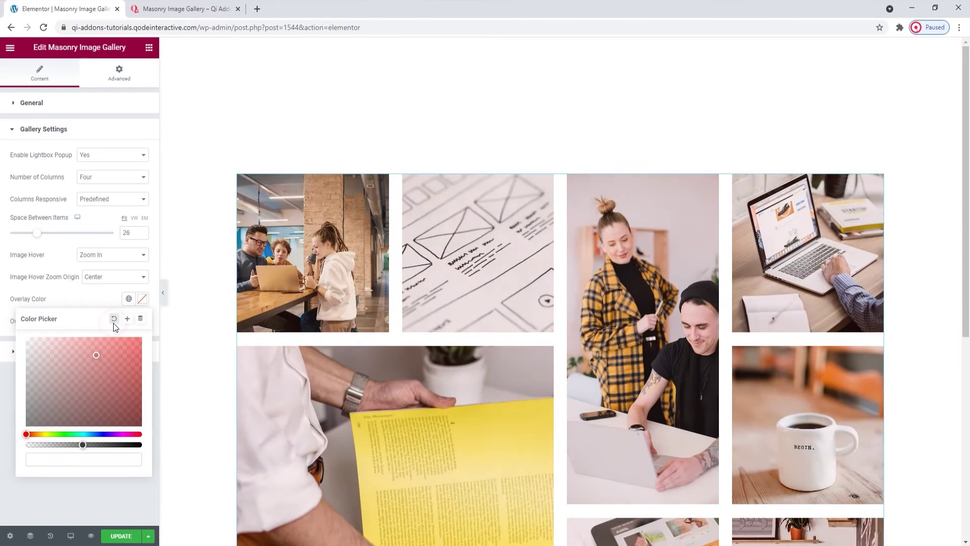
{"action": "left_click", "coordinate": [117, 299]}
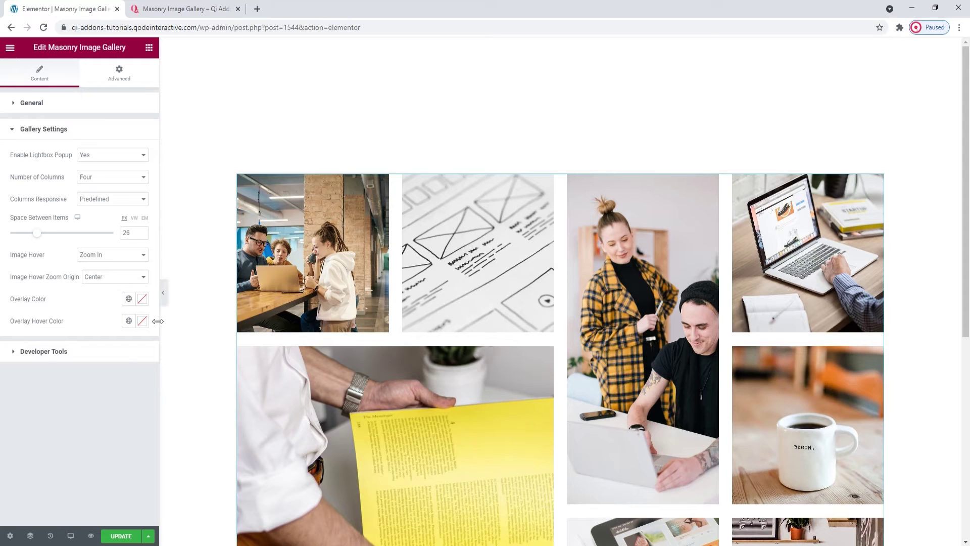
Step: Try a partly transparent dark red Overlay Hover Color, then clear it
{"action": "left_click", "coordinate": [142, 321]}
{"action": "left_click_drag", "start_coordinate": [112, 389], "coordinate": [101, 388]}
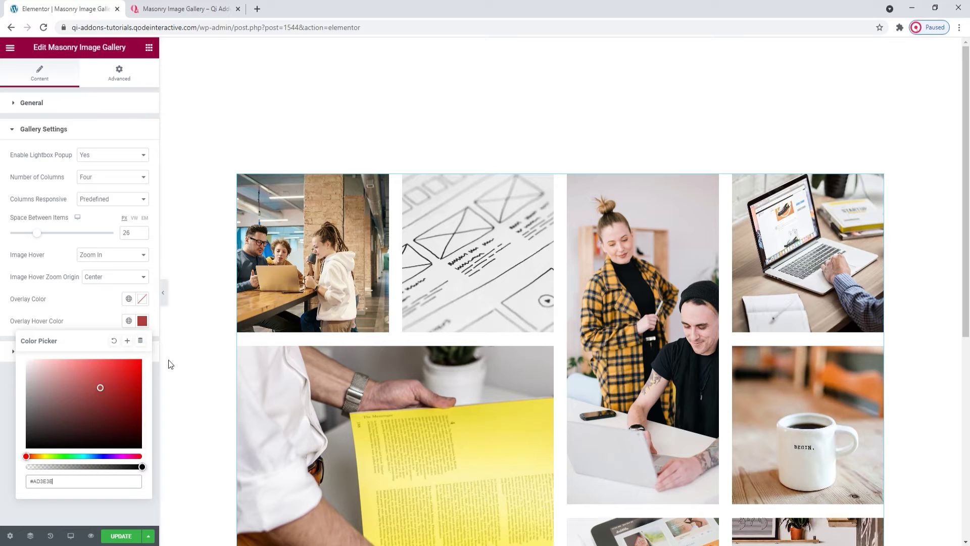
{"action": "left_click", "coordinate": [107, 466]}
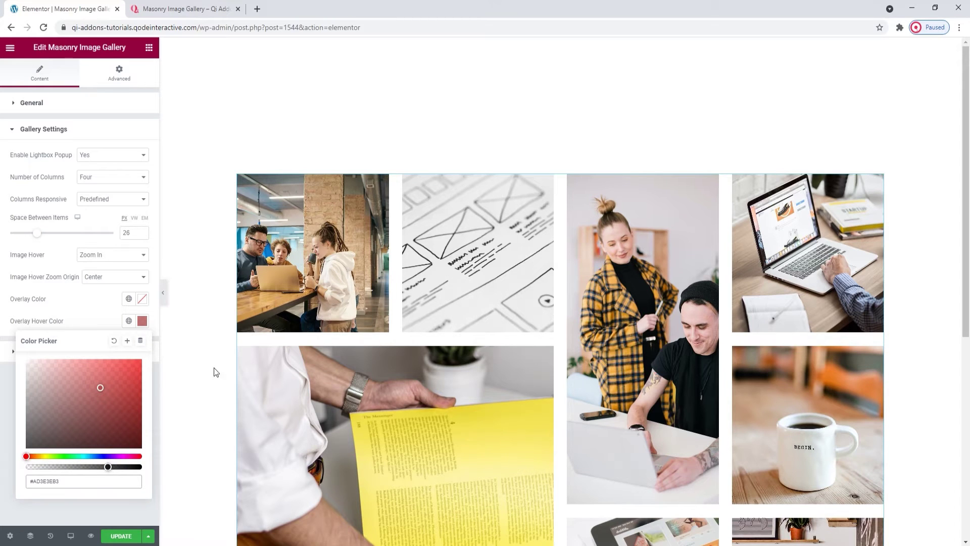
{"action": "left_click", "coordinate": [114, 341]}
{"action": "left_click", "coordinate": [92, 329]}
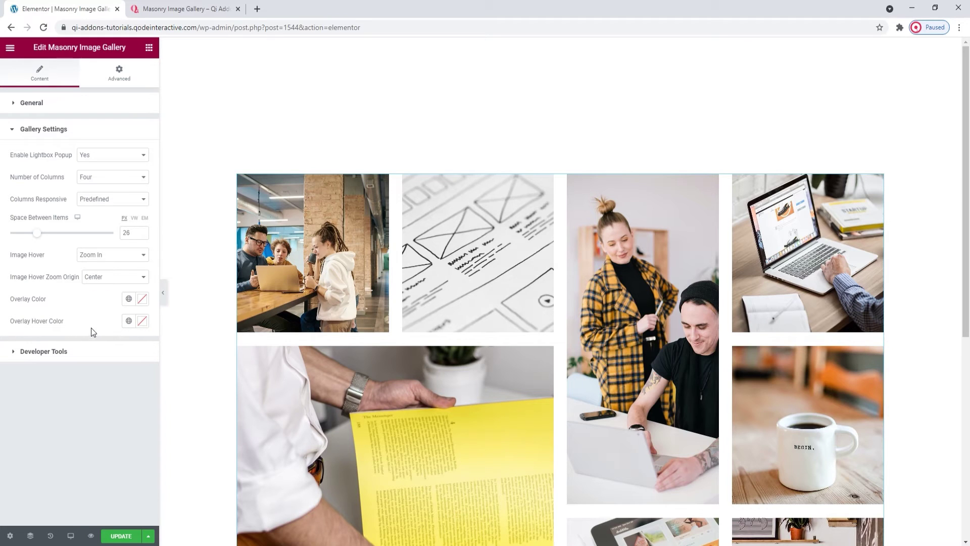
{"action": "left_click", "coordinate": [84, 353]}
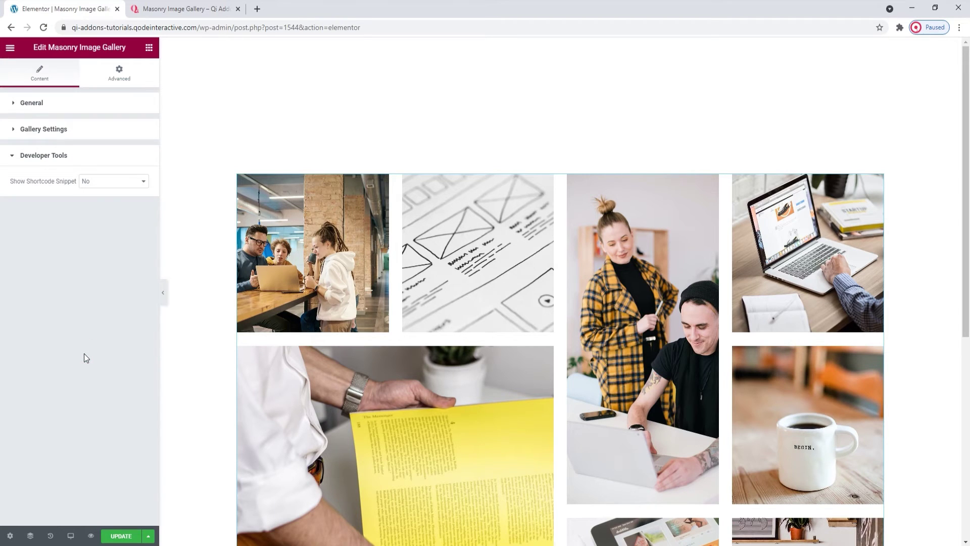
Step: Switch Show Shortcode Snippet to Yes, back to No, and return to the widget list
{"action": "left_click", "coordinate": [98, 185]}
{"action": "left_click", "coordinate": [100, 200]}
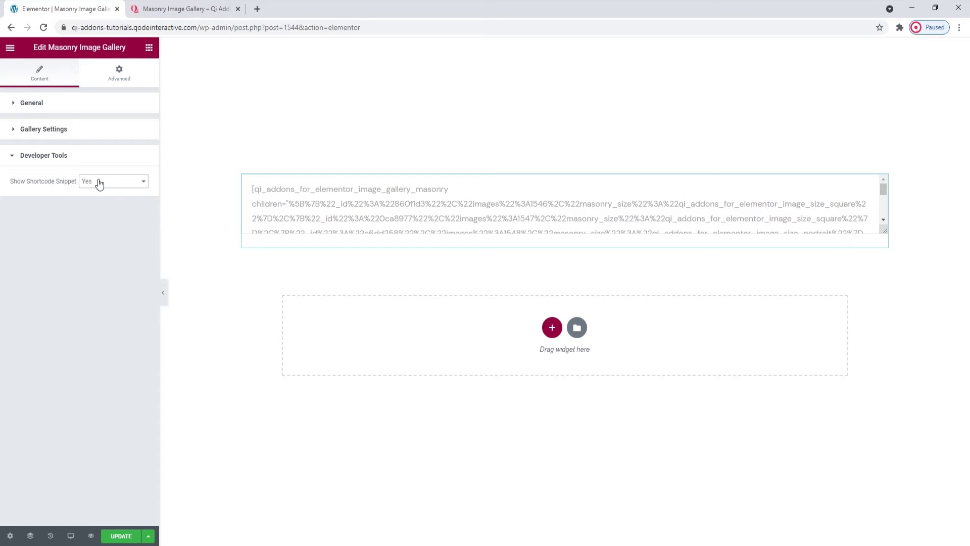
{"action": "left_click", "coordinate": [97, 182]}
{"action": "left_click", "coordinate": [100, 194]}
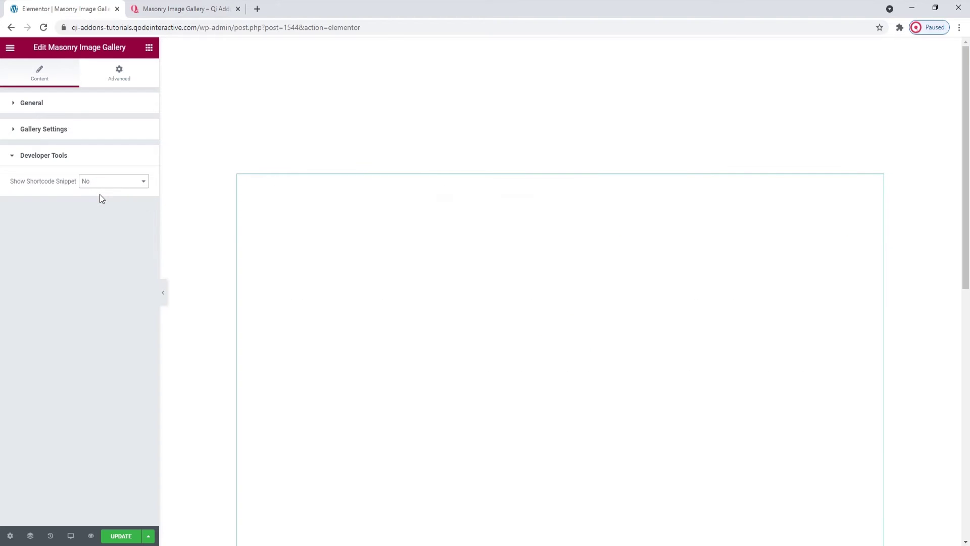
{"action": "left_click", "coordinate": [198, 203]}
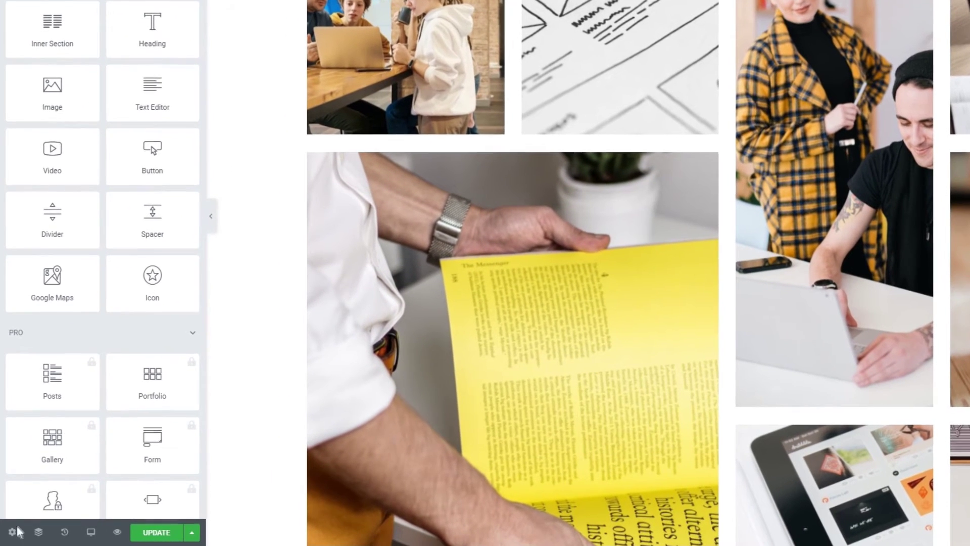
Step: In page settings, keep Page Layout set to Elementor Full Width
{"action": "left_click", "coordinate": [9, 537]}
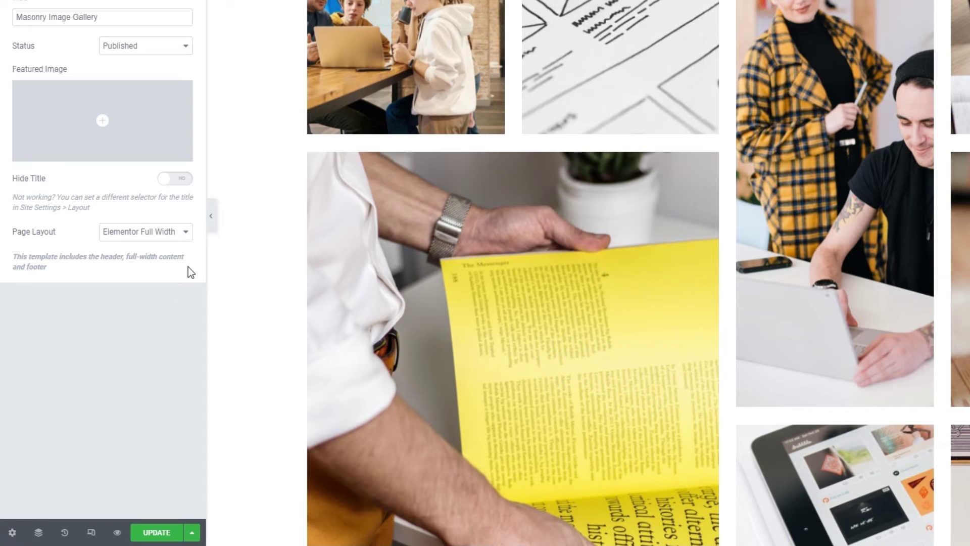
{"action": "left_click", "coordinate": [186, 233]}
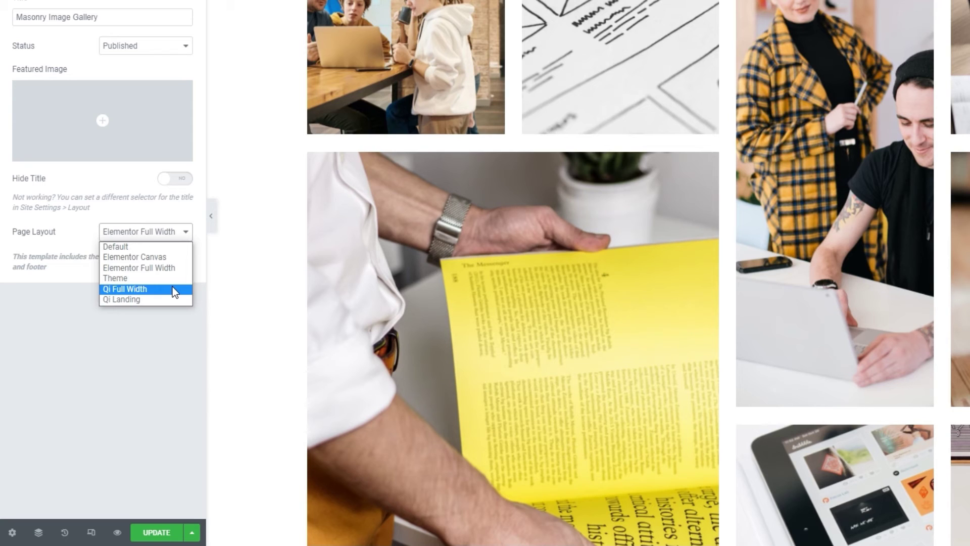
{"action": "left_click", "coordinate": [174, 273]}
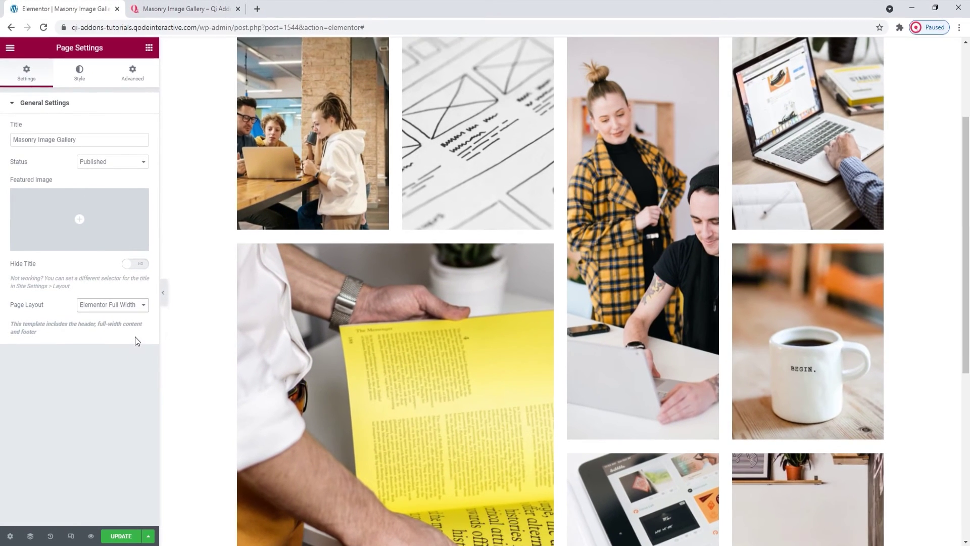
{"action": "scroll", "coordinate": [266, 335], "scroll_direction": "up", "scroll_amount": 3}
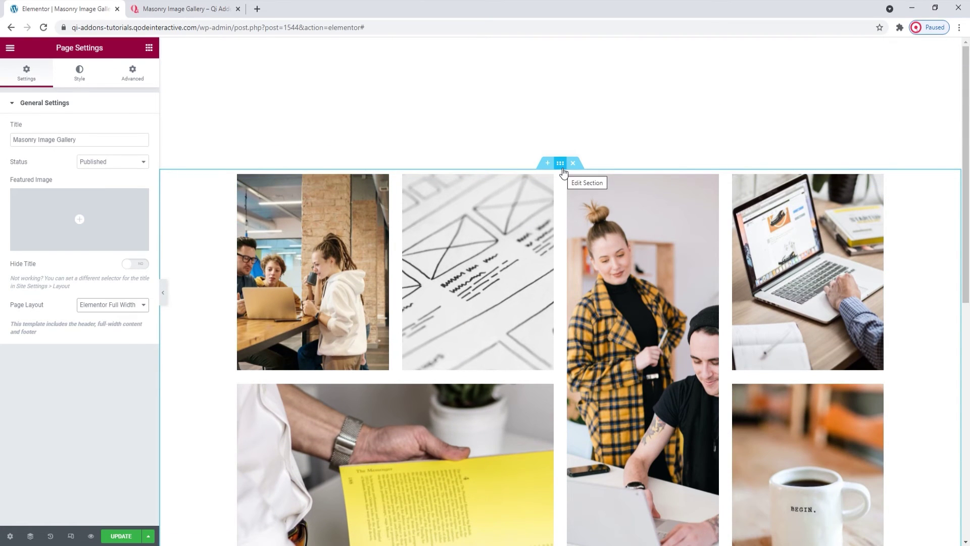
Step: Set the gallery section's Content Width to Full Width and Columns Gap to No Gap
{"action": "left_click", "coordinate": [562, 170]}
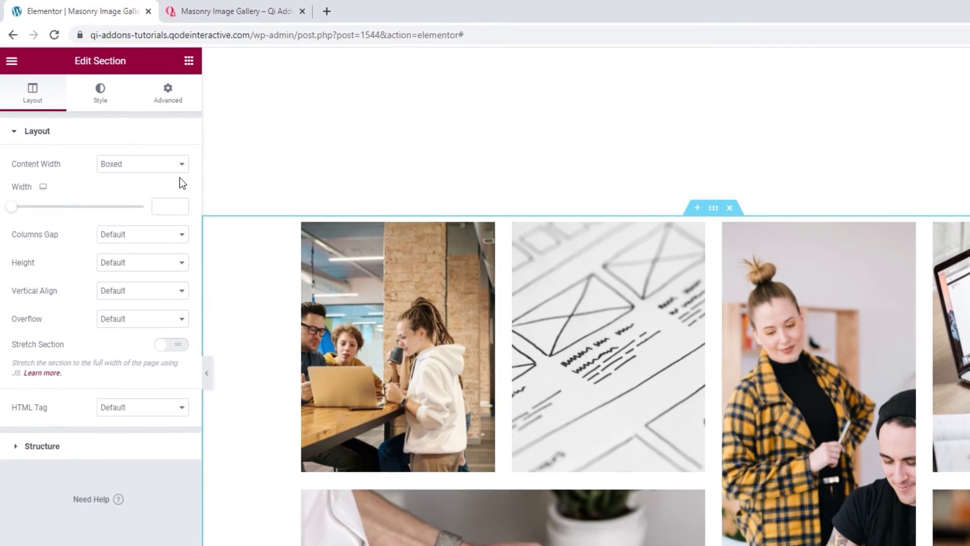
{"action": "left_click", "coordinate": [133, 131]}
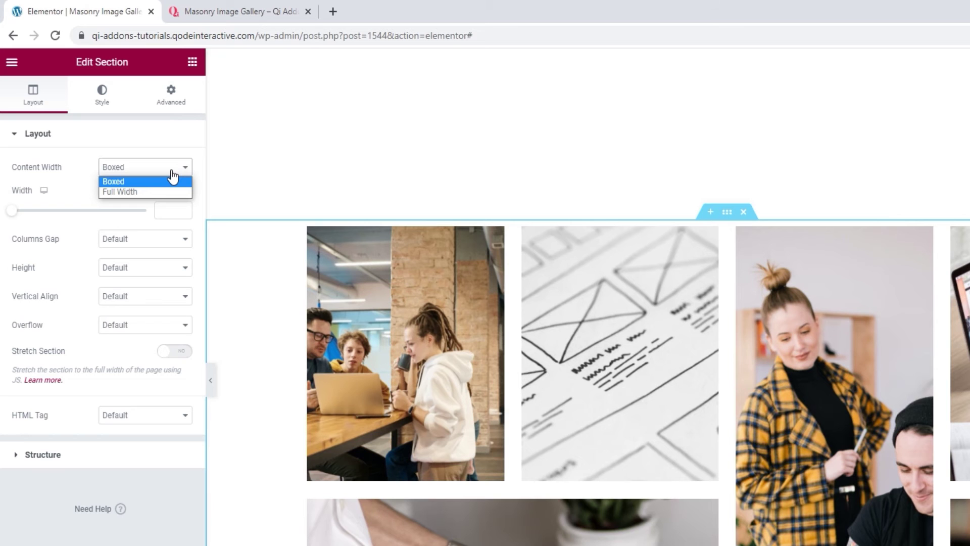
{"action": "left_click", "coordinate": [173, 192]}
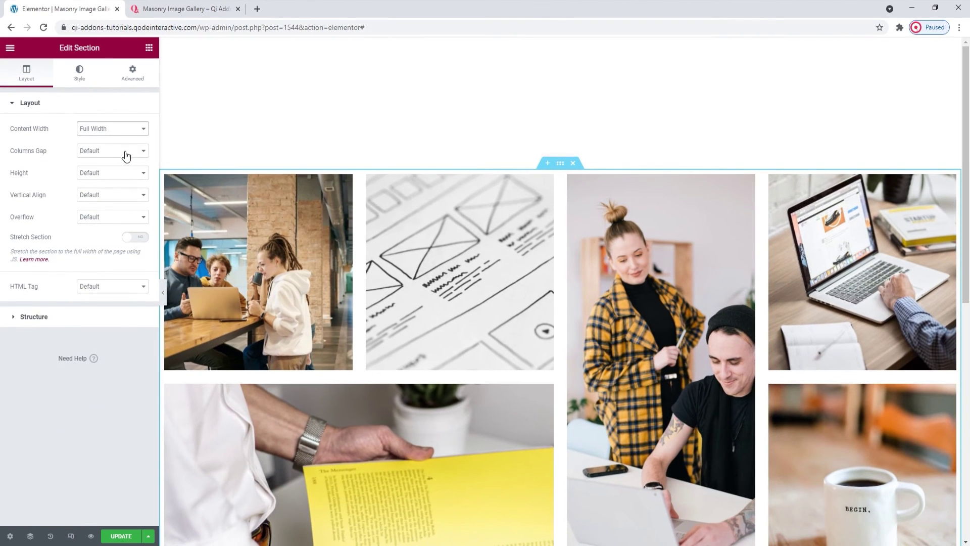
{"action": "scroll", "coordinate": [223, 212], "scroll_direction": "down", "scroll_amount": 5}
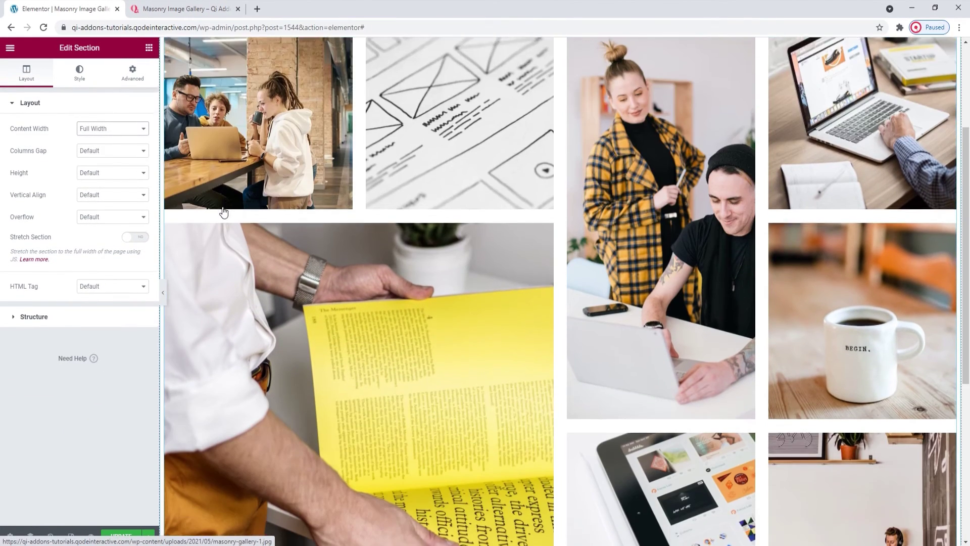
{"action": "scroll", "coordinate": [224, 211], "scroll_direction": "up", "scroll_amount": 4}
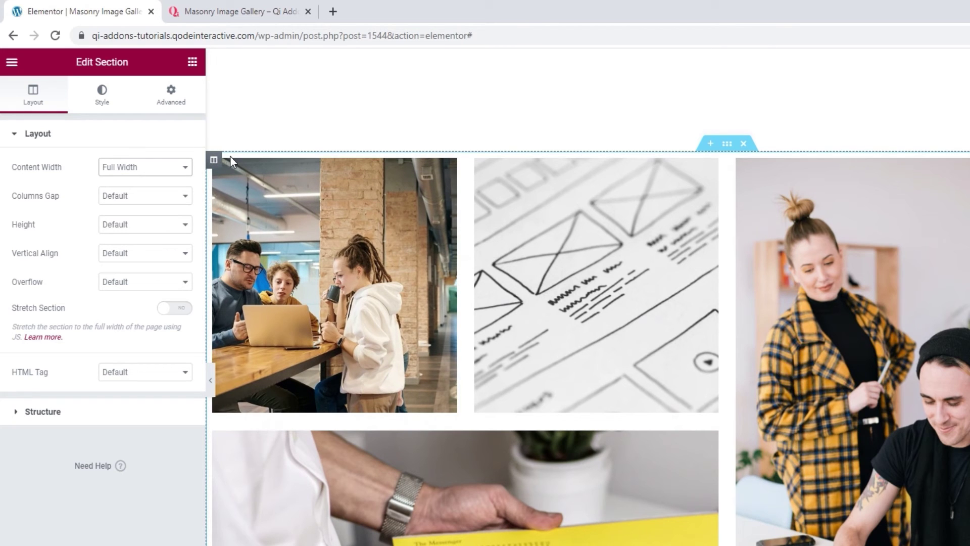
{"action": "left_click", "coordinate": [146, 198]}
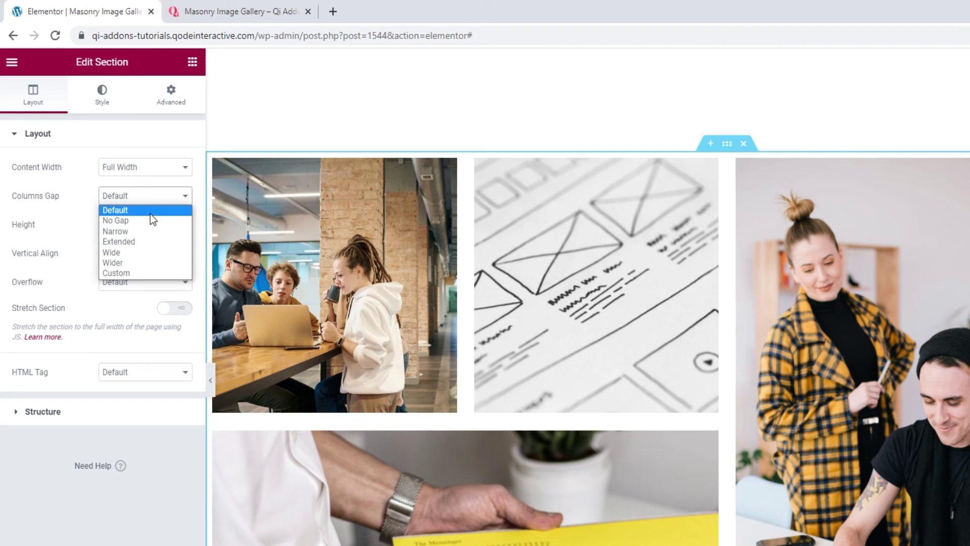
{"action": "left_click", "coordinate": [145, 220]}
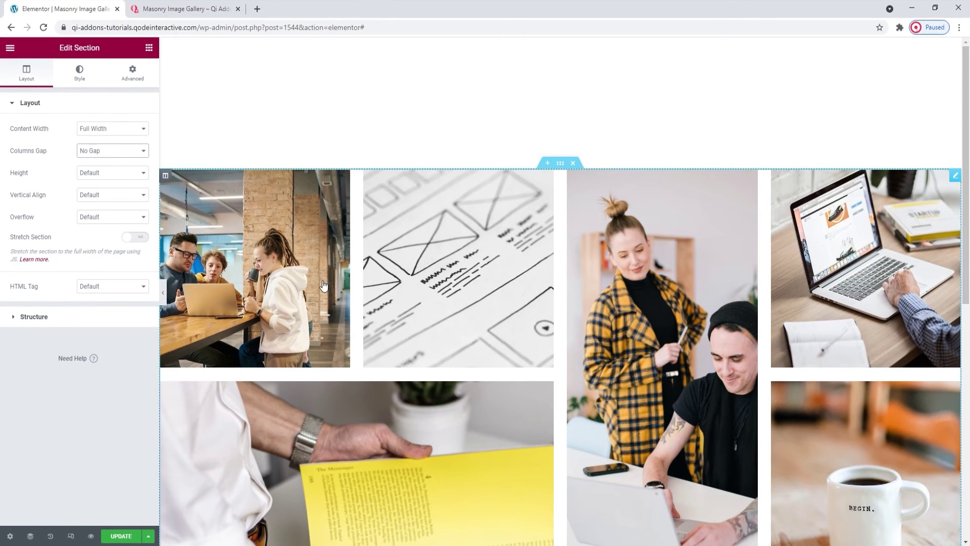
{"action": "scroll", "coordinate": [324, 286], "scroll_direction": "down", "scroll_amount": 2}
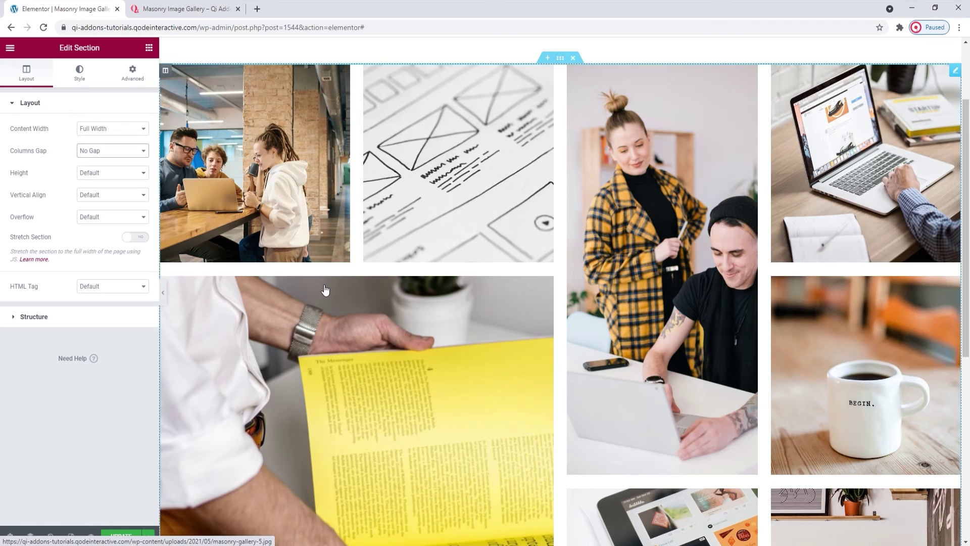
Step: Switch the section to Boxed, clear its custom Width, and save with UPDATE
{"action": "left_click", "coordinate": [142, 130]}
{"action": "left_click", "coordinate": [140, 140]}
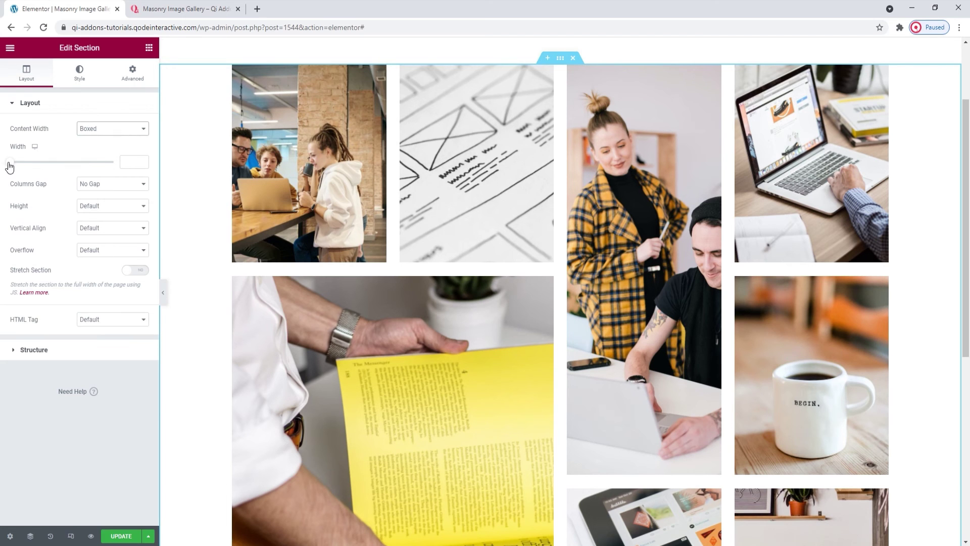
{"action": "left_click_drag", "start_coordinate": [10, 163], "coordinate": [113, 167]}
{"action": "double_click", "coordinate": [130, 162]}
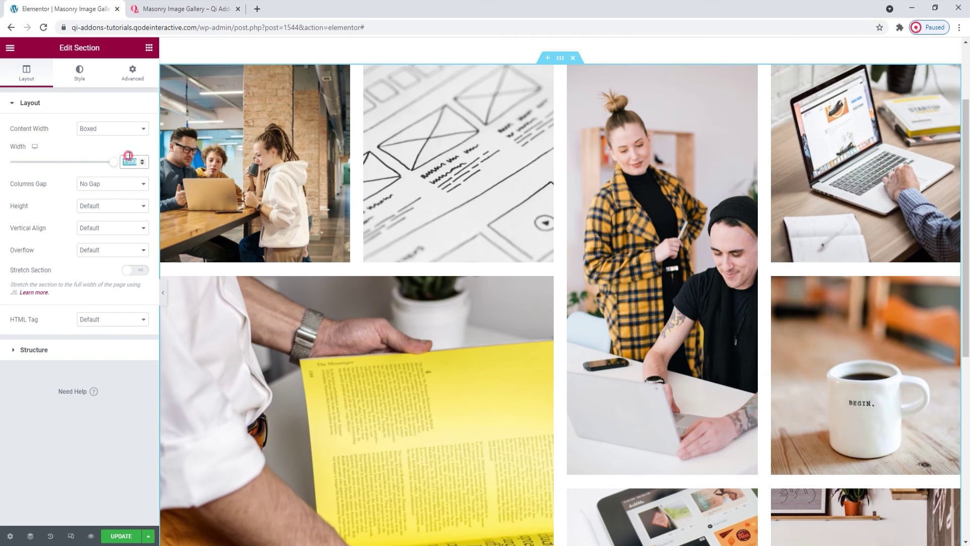
{"action": "key", "text": "BackSpace"}
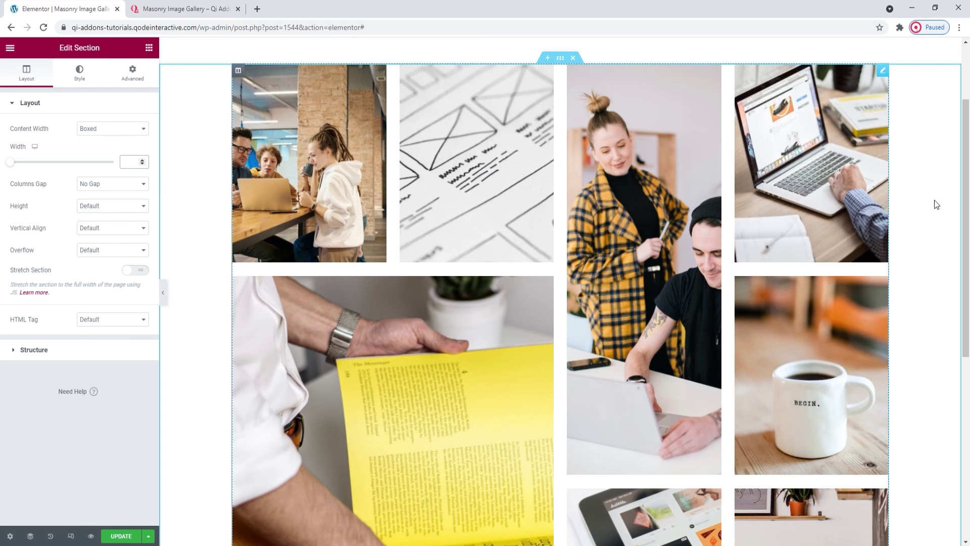
{"action": "scroll", "coordinate": [968, 213], "scroll_direction": "down", "scroll_amount": 1}
{"action": "left_click_drag", "start_coordinate": [969, 212], "coordinate": [969, 221]}
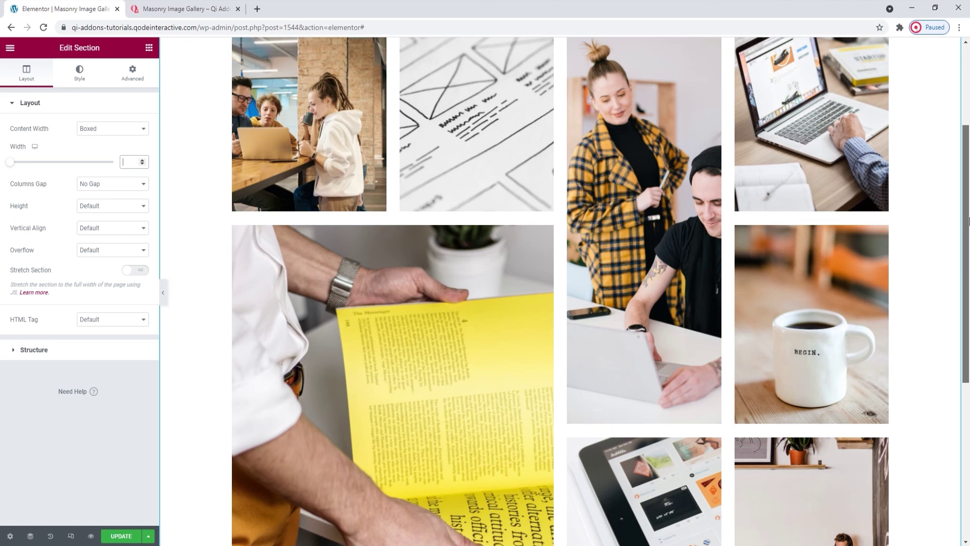
{"action": "left_click", "coordinate": [120, 537]}
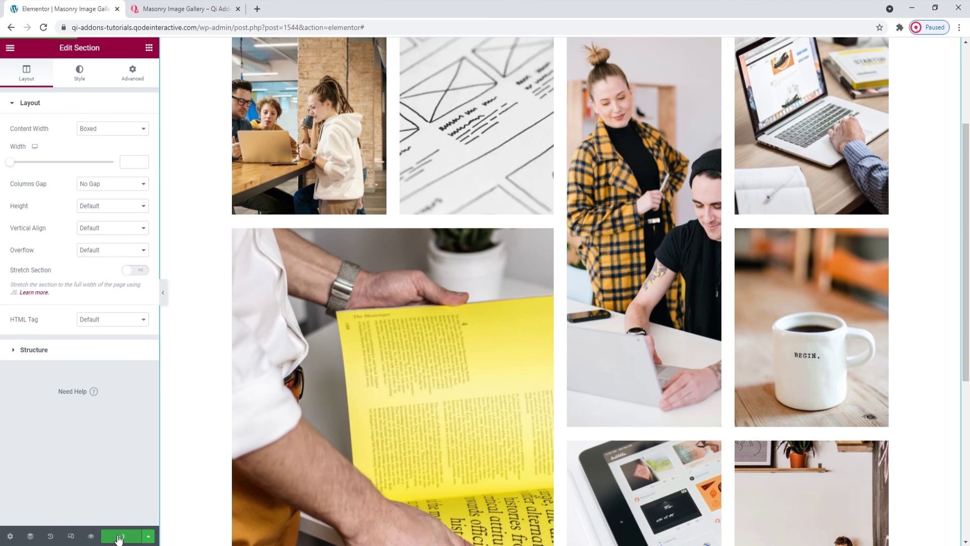
Step: Return to the top of the Qi Addons Masonry Image Gallery demo, then scroll to the Set image spacing example
{"action": "left_click", "coordinate": [222, 9]}
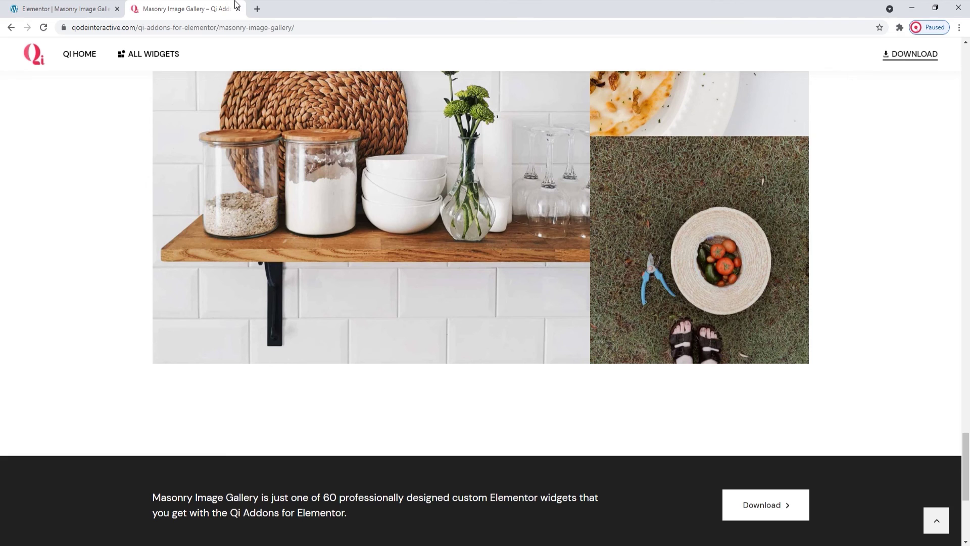
{"action": "left_click", "coordinate": [940, 523]}
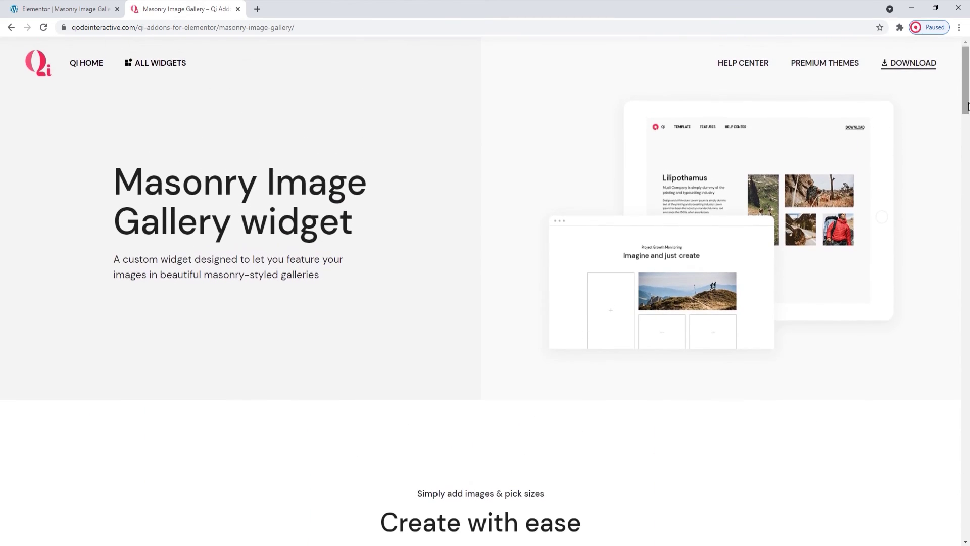
{"action": "left_click_drag", "start_coordinate": [968, 105], "coordinate": [968, 489]}
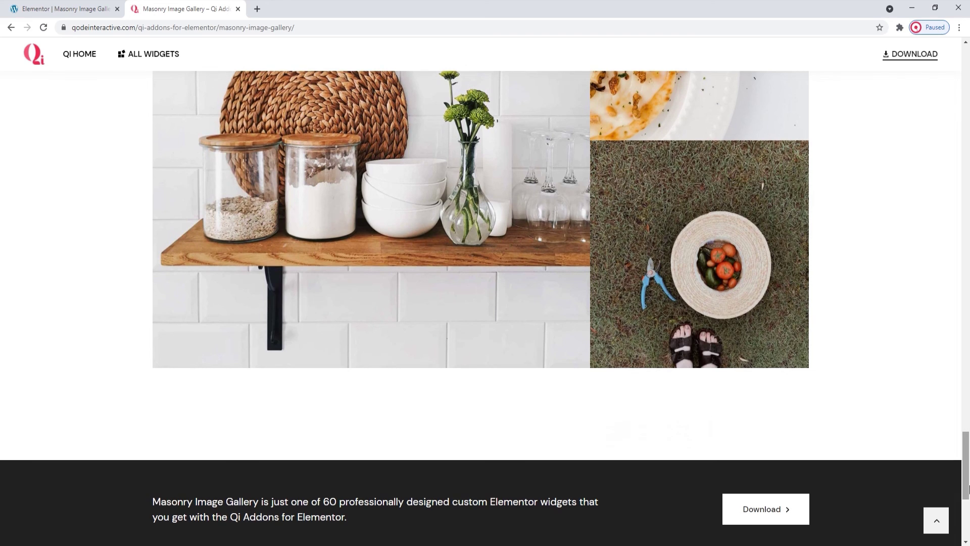